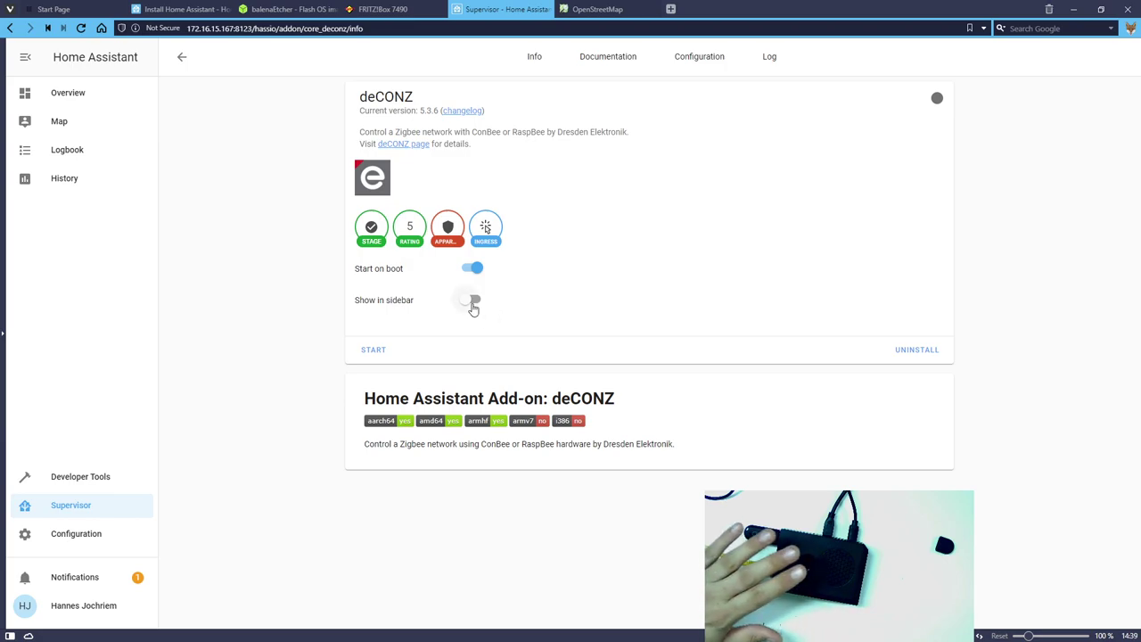
Show the deCONZ add-on in the sidebar and save its configuration with the device set to /dev/ttyACM0
click(472, 301)
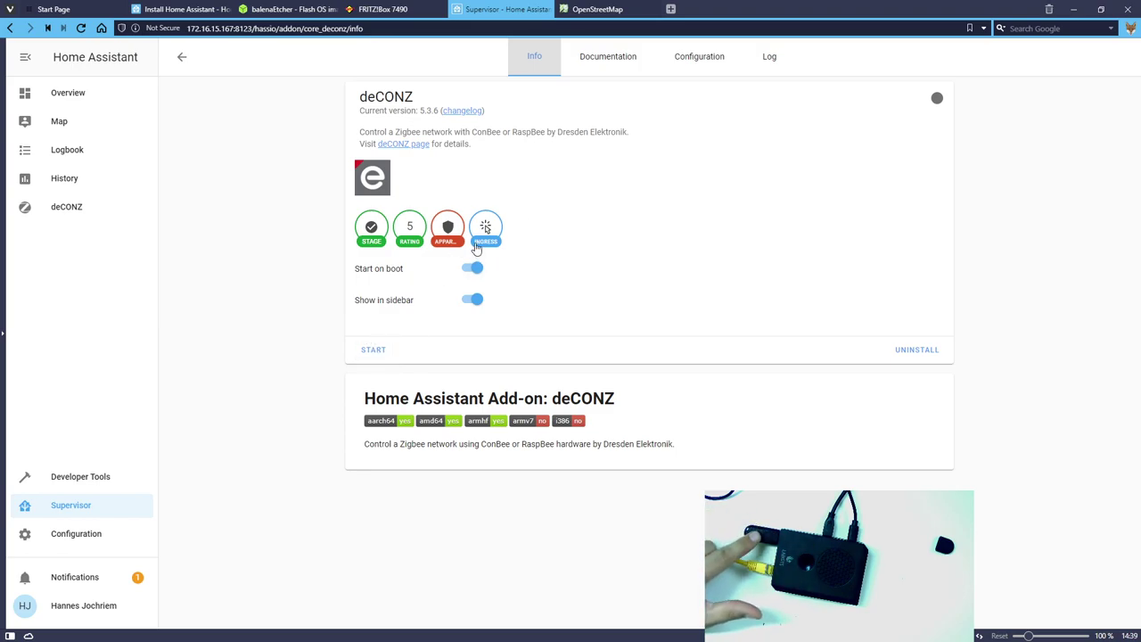
click(688, 64)
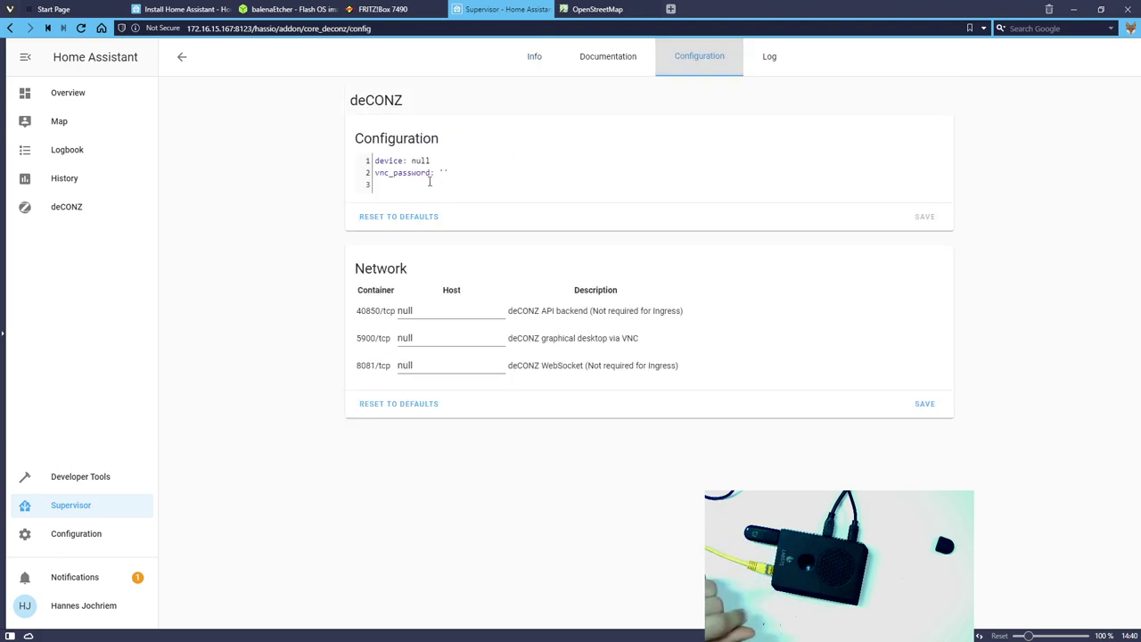
double_click(425, 161)
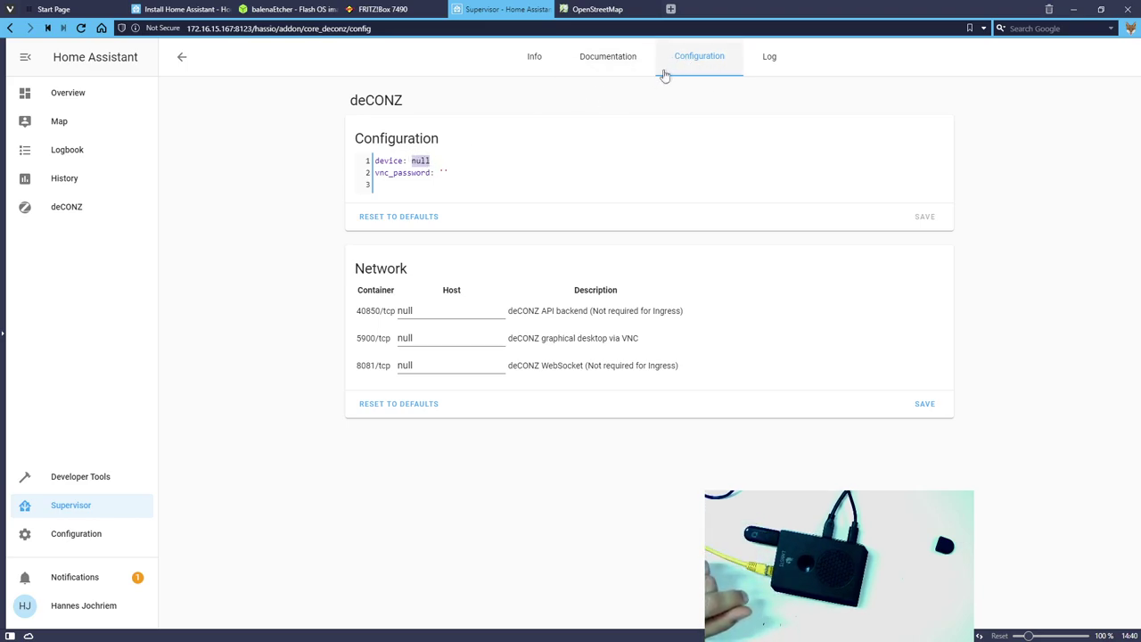
click(395, 159)
click(413, 161)
key(shift+Home)
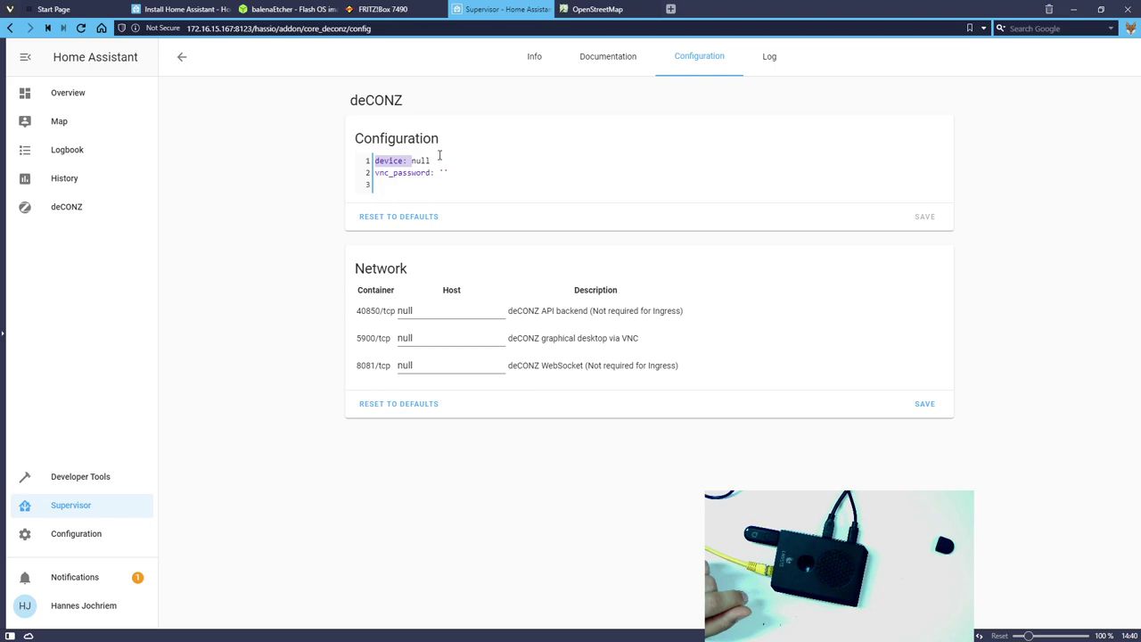
click(425, 159)
double_click(420, 161)
text(/)
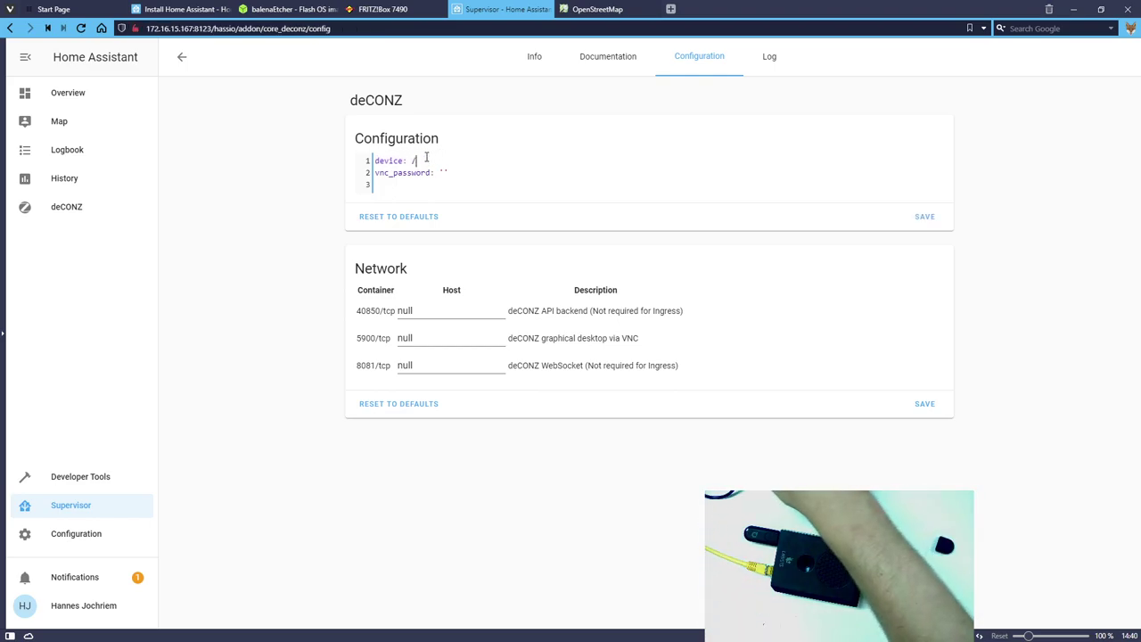
text(dev/tty)
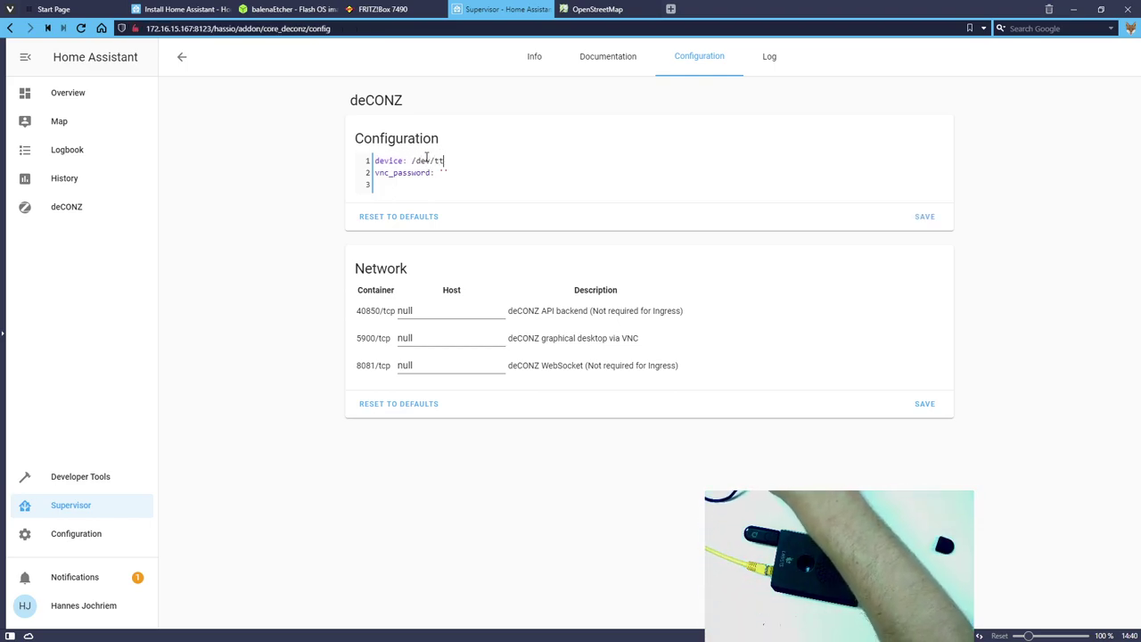
text(ACM0)
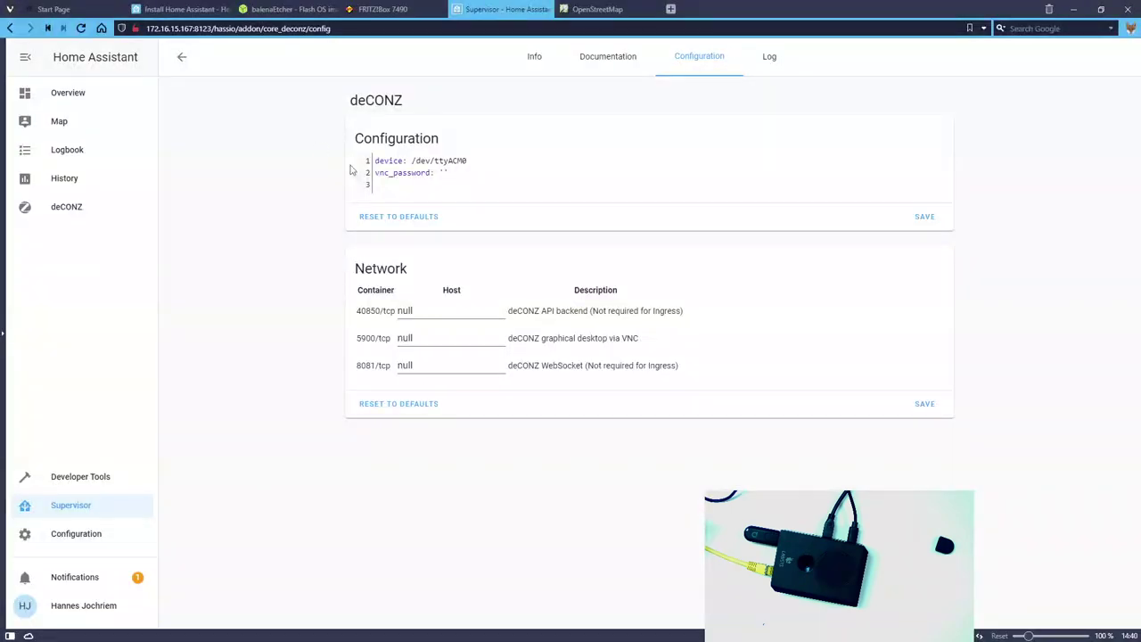
drag(413, 161, 426, 160)
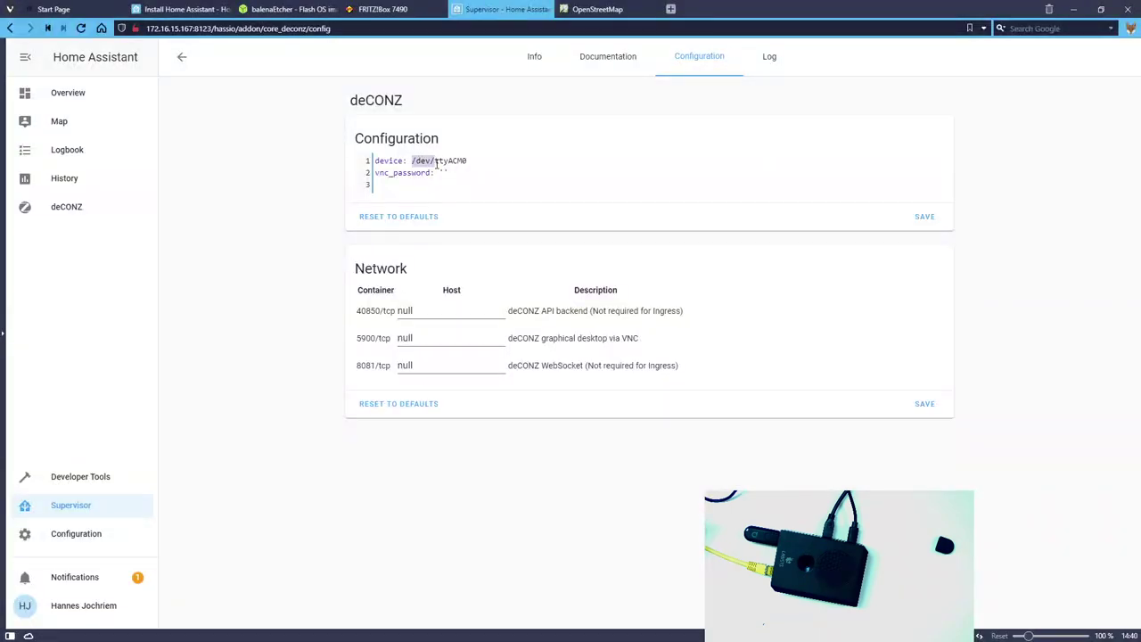
click(434, 160)
click(936, 219)
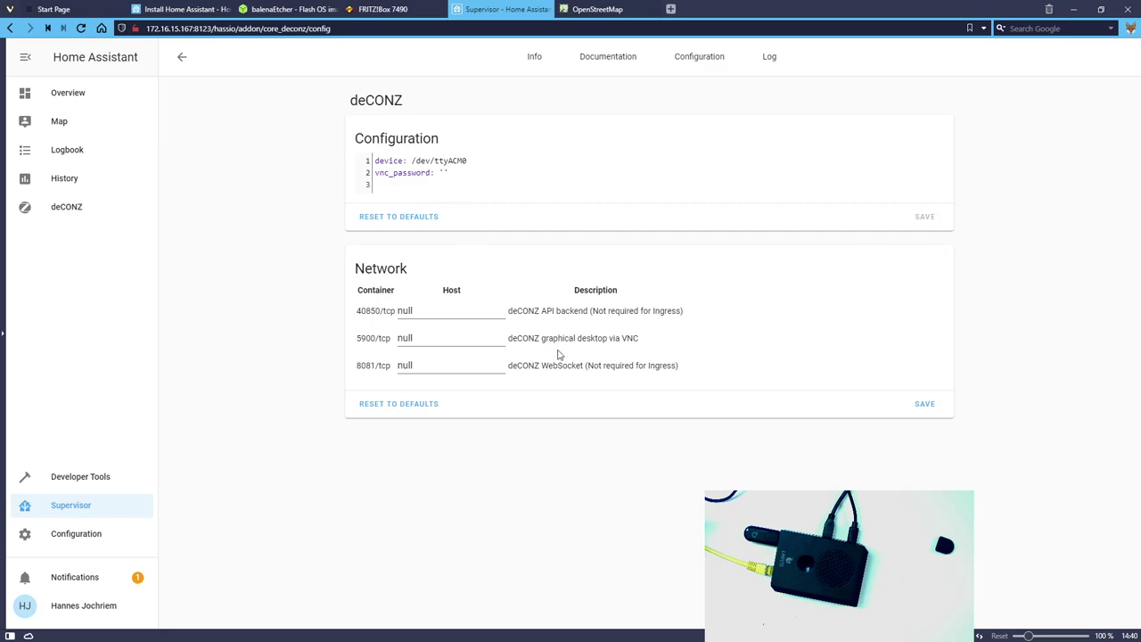
Start the deCONZ add-on and open its web interface
click(532, 56)
click(374, 349)
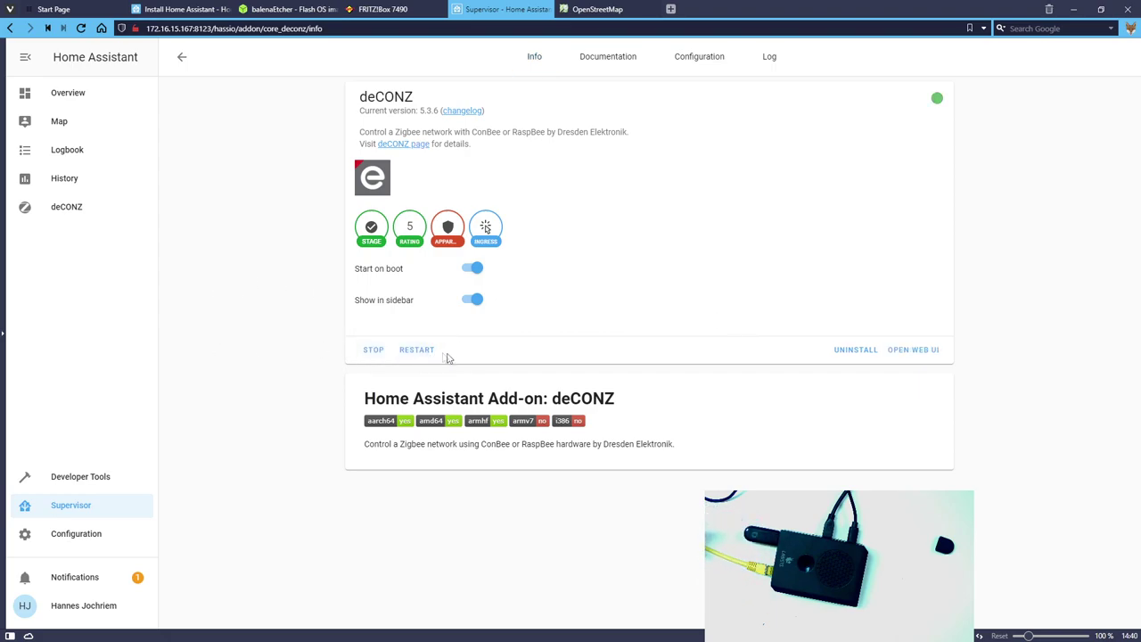
click(927, 357)
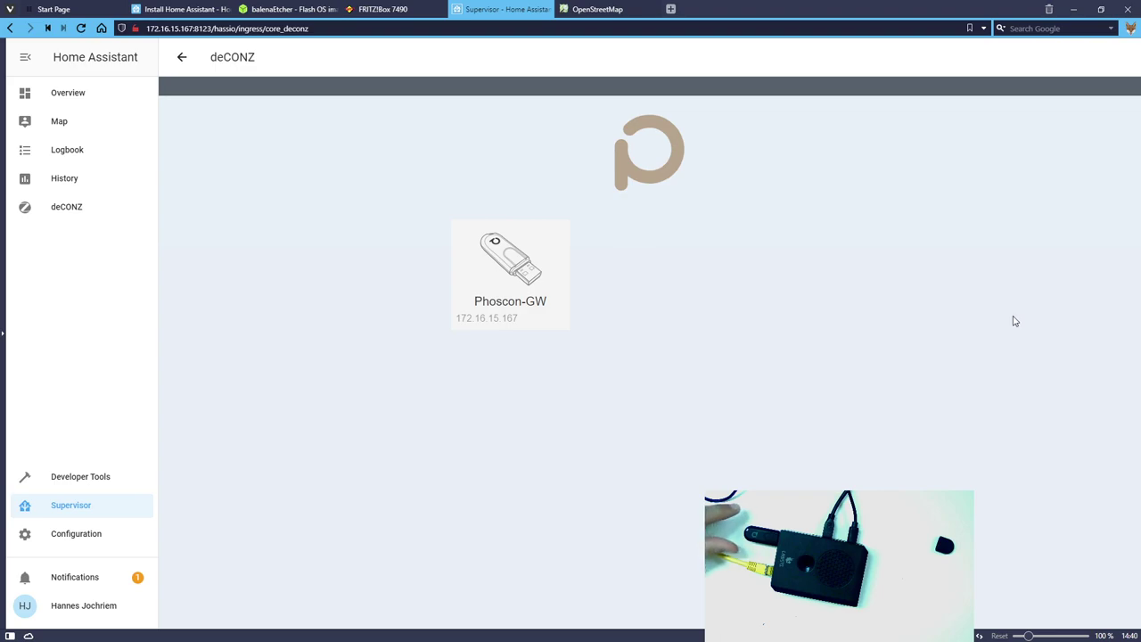
Select the Phoscon-GW gateway and set its login password, entering the same password in the repeat field
click(506, 274)
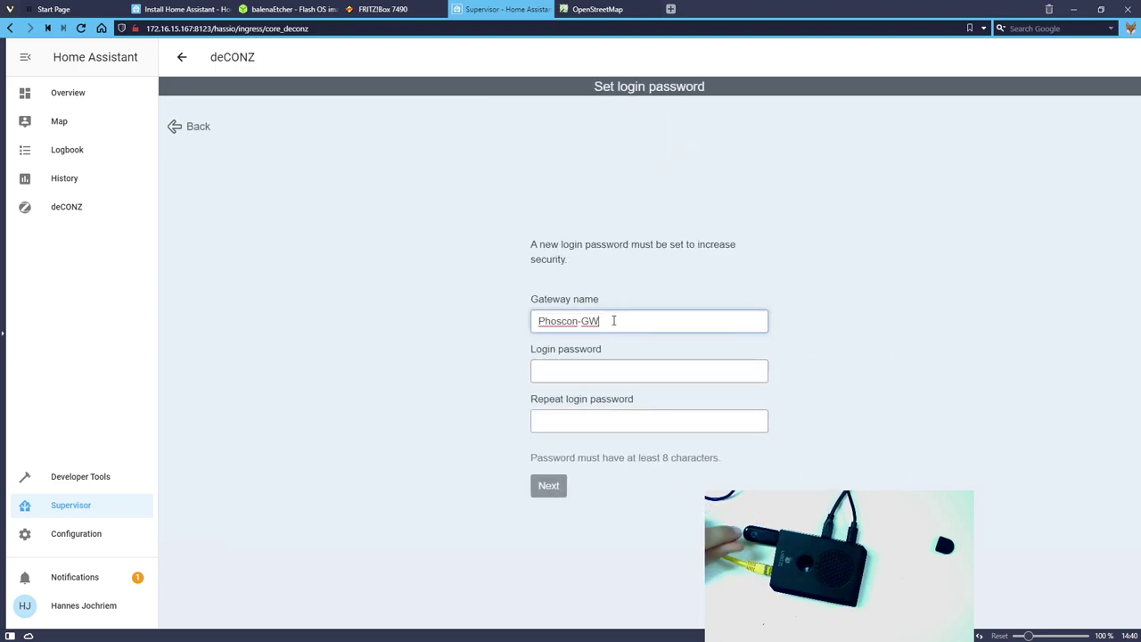
click(599, 371)
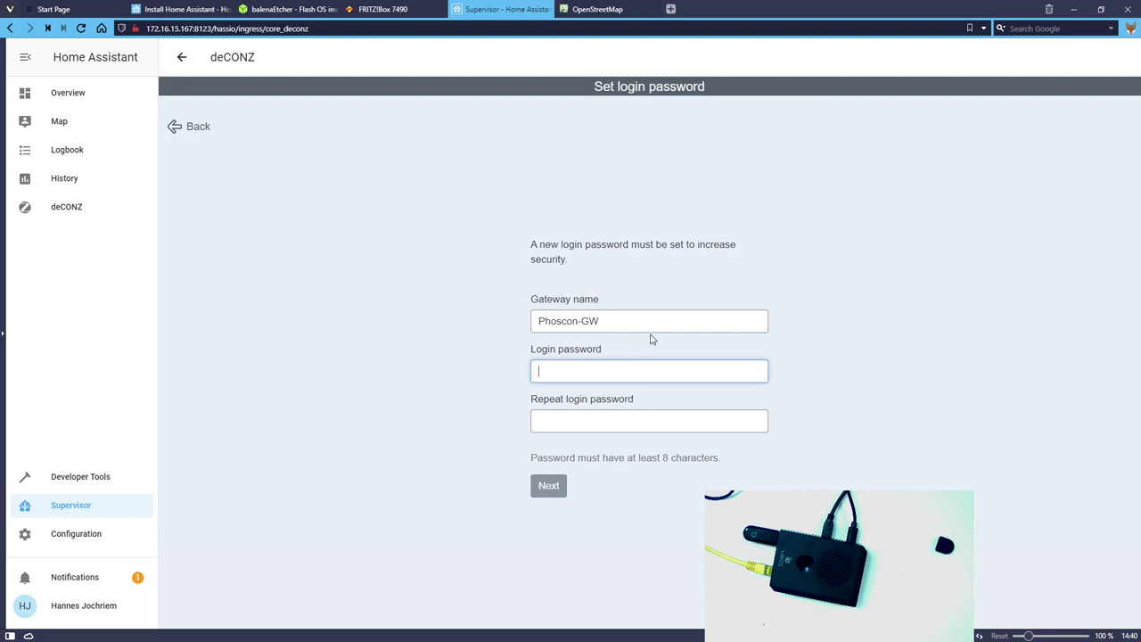
text(•••••••••)
key(Tab)
text(•••••••••)
click(541, 492)
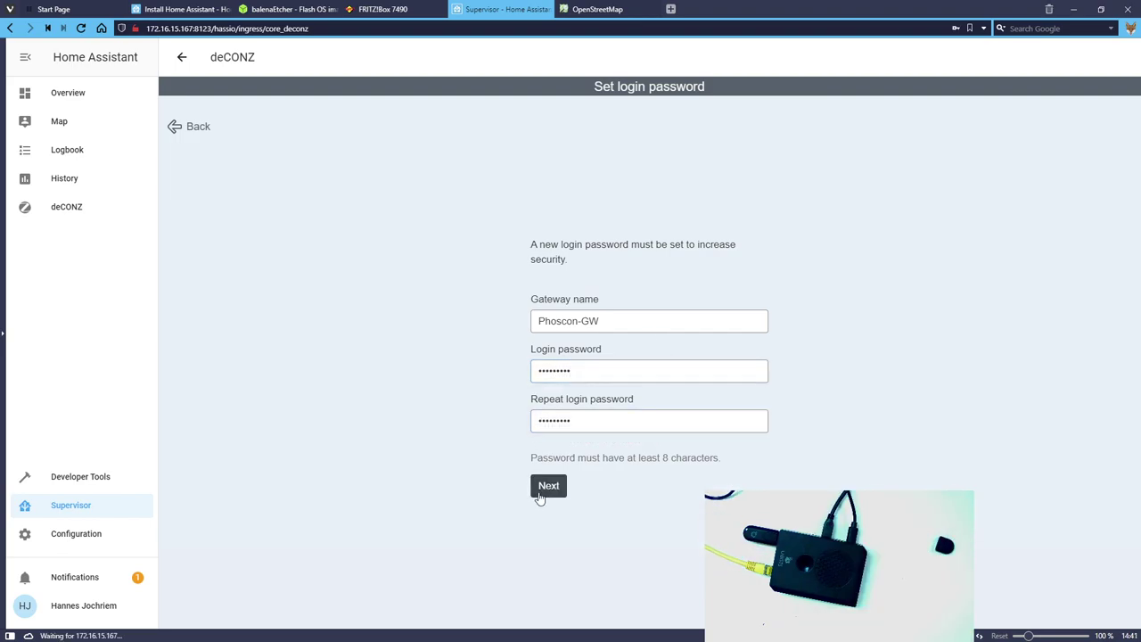
Proceed through the gateway setup without lights and dismiss the creation of a first group
click(896, 301)
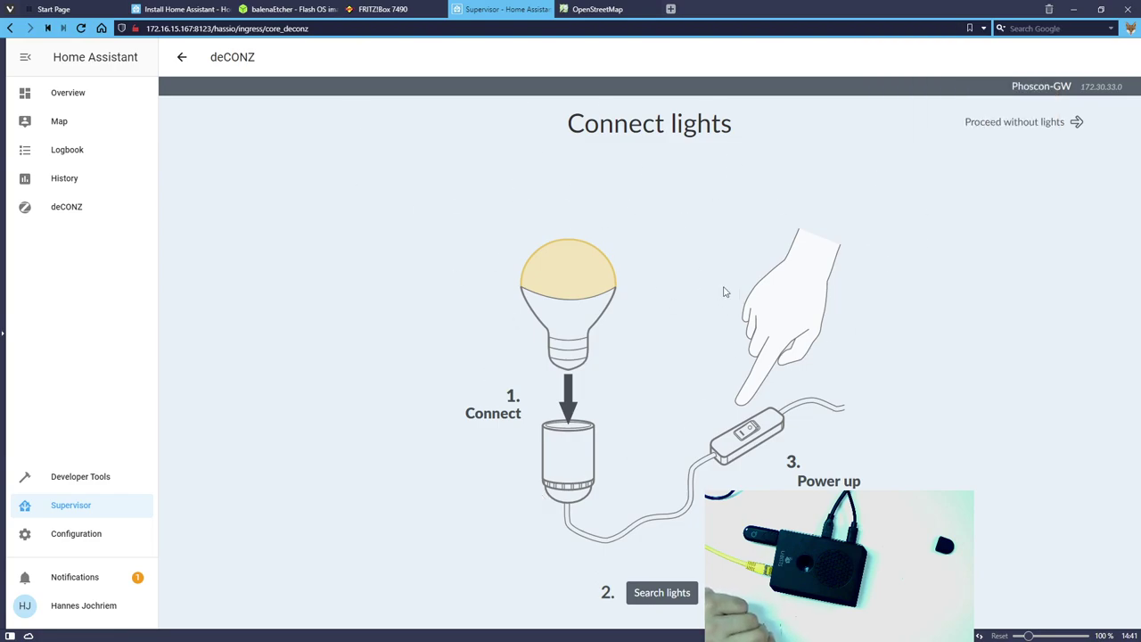
click(1027, 132)
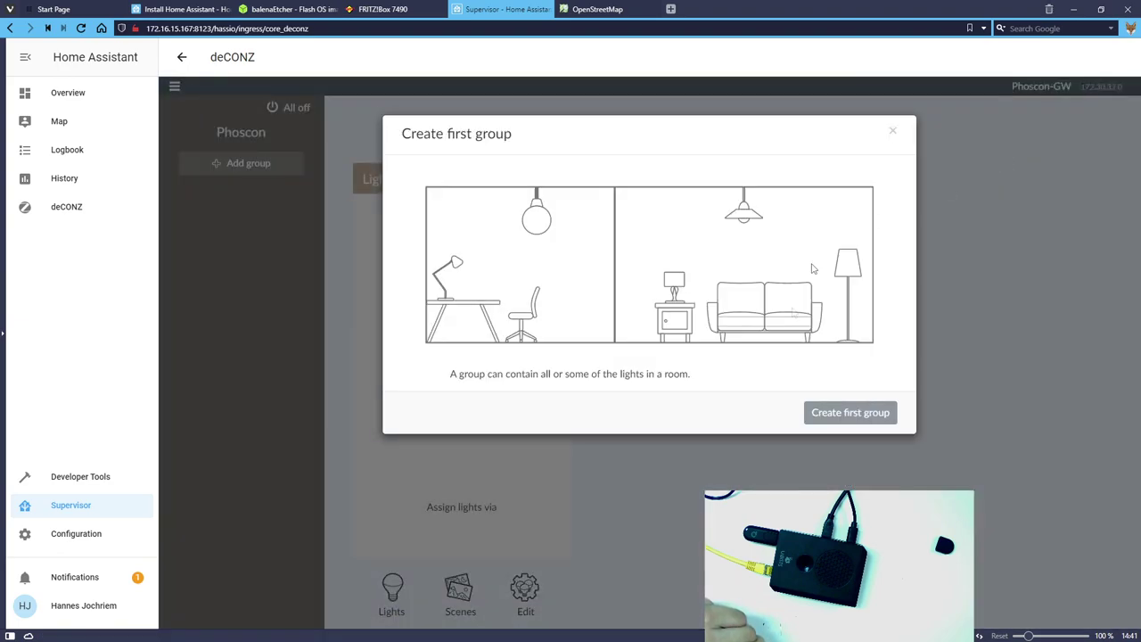
click(893, 133)
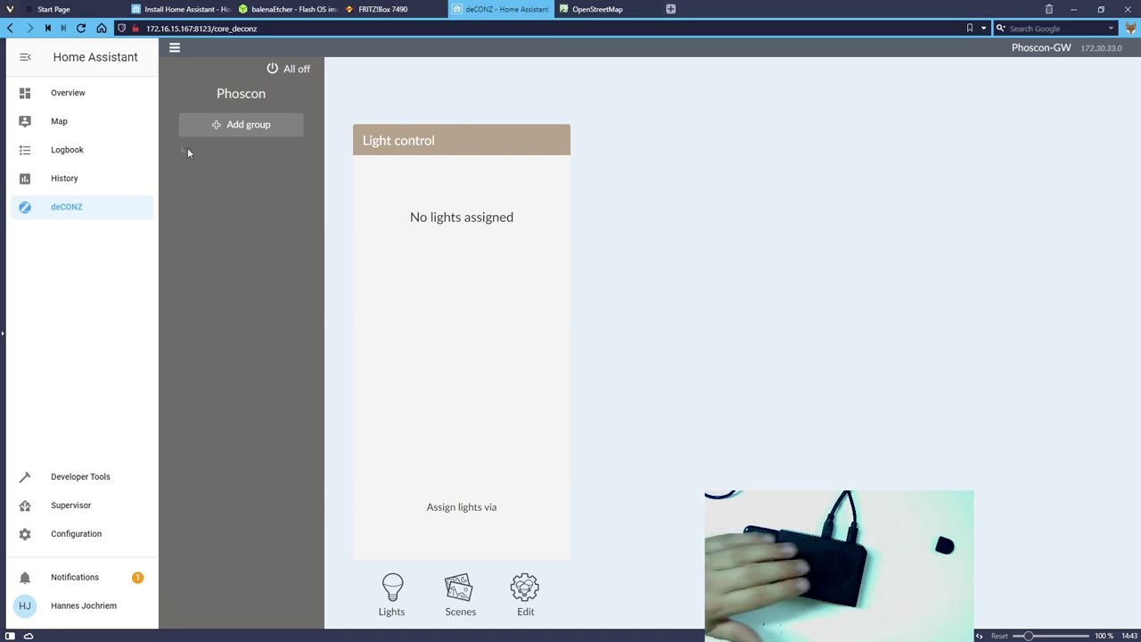
Find the File editor add-on in the add-on store, then install and start it with its sidebar entry enabled
click(81, 539)
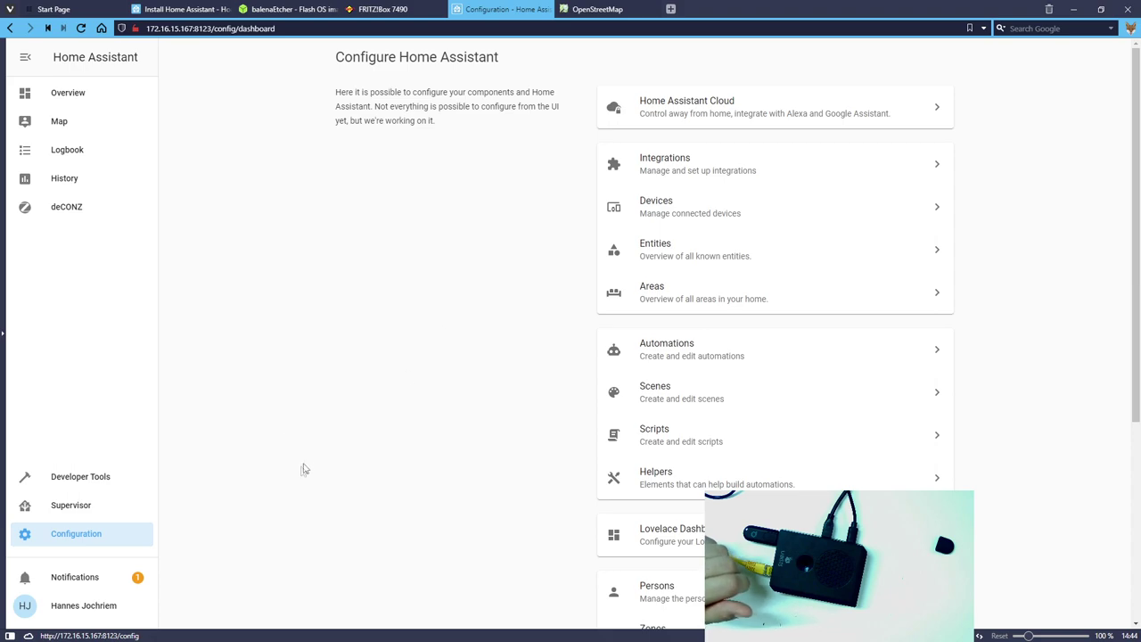
click(86, 512)
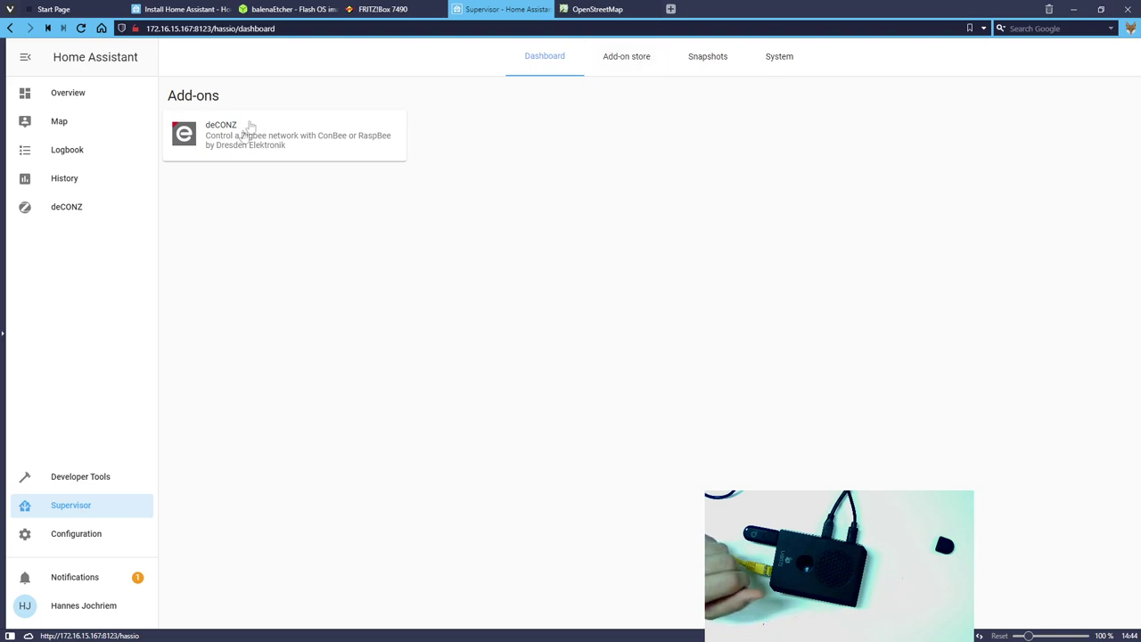
click(650, 64)
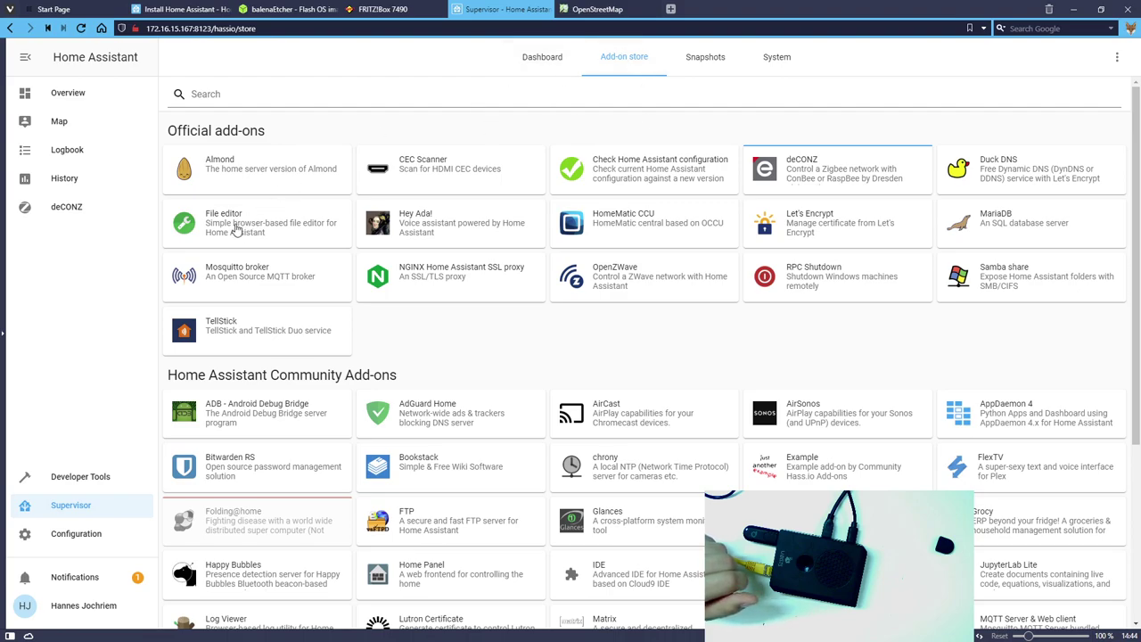
click(269, 95)
text(file)
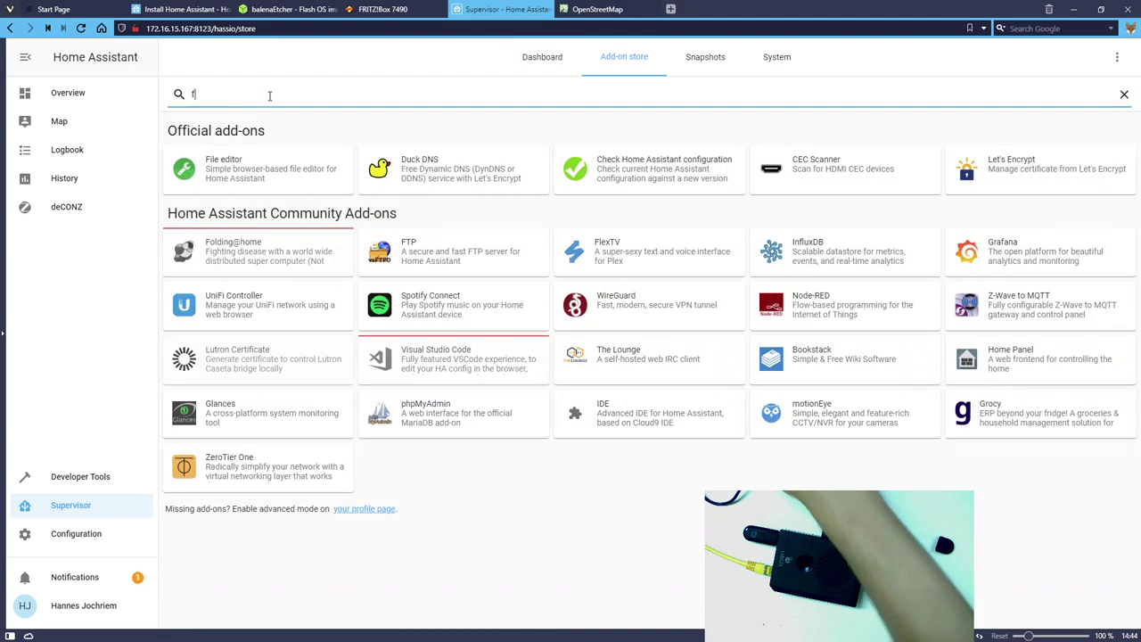
click(236, 169)
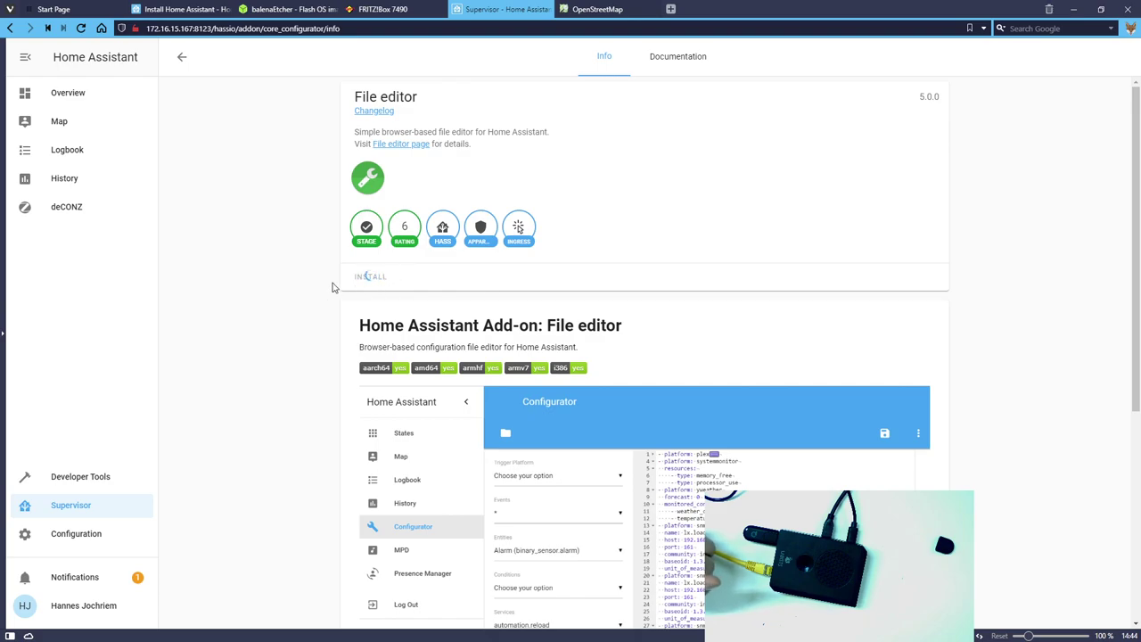
click(468, 303)
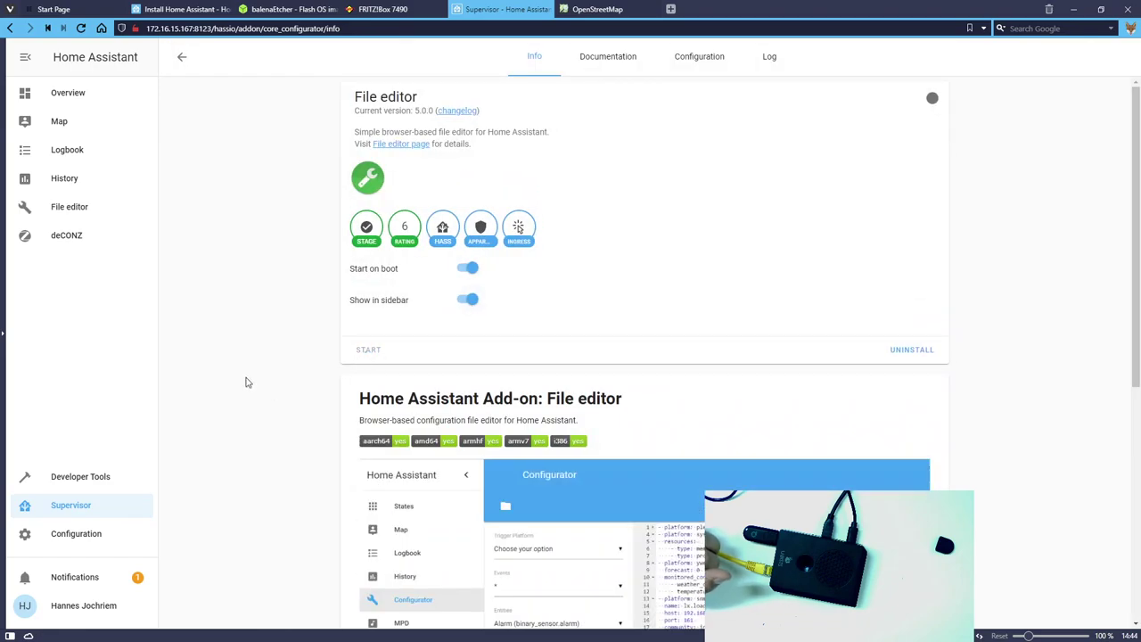
Open configuration.yaml in the File editor, add "discovery:" on the first line and save the file
click(71, 215)
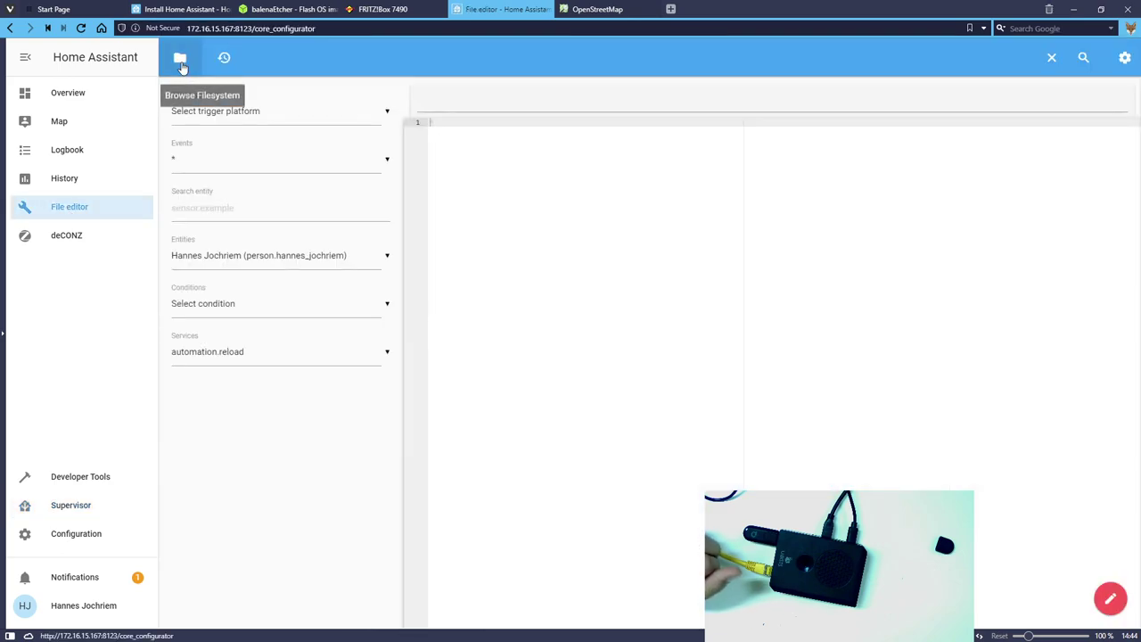
click(180, 61)
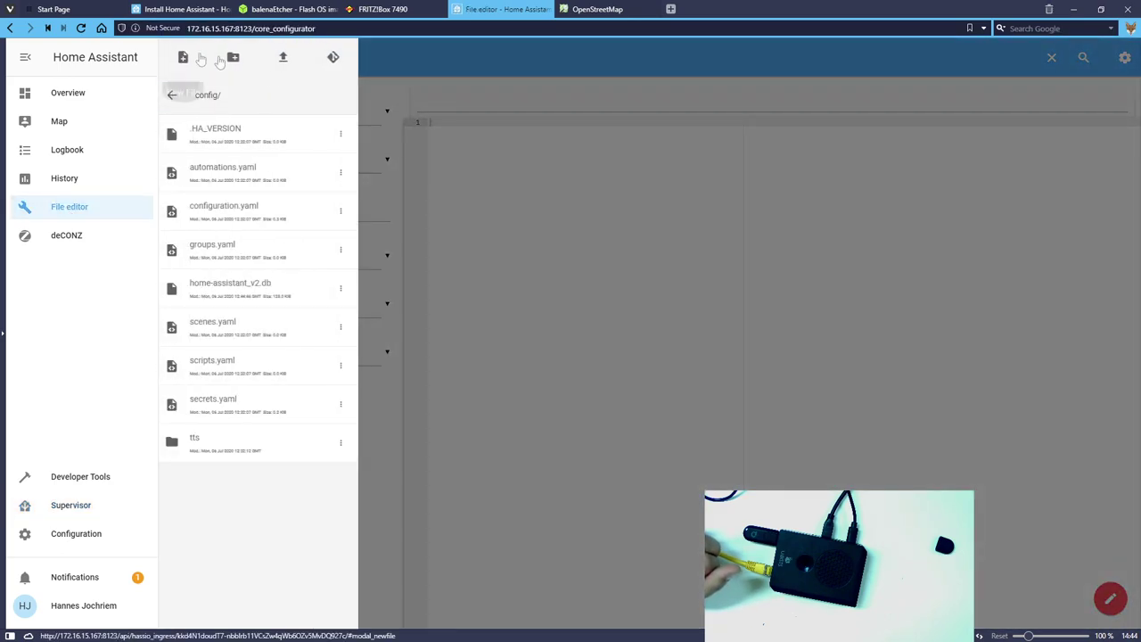
click(253, 219)
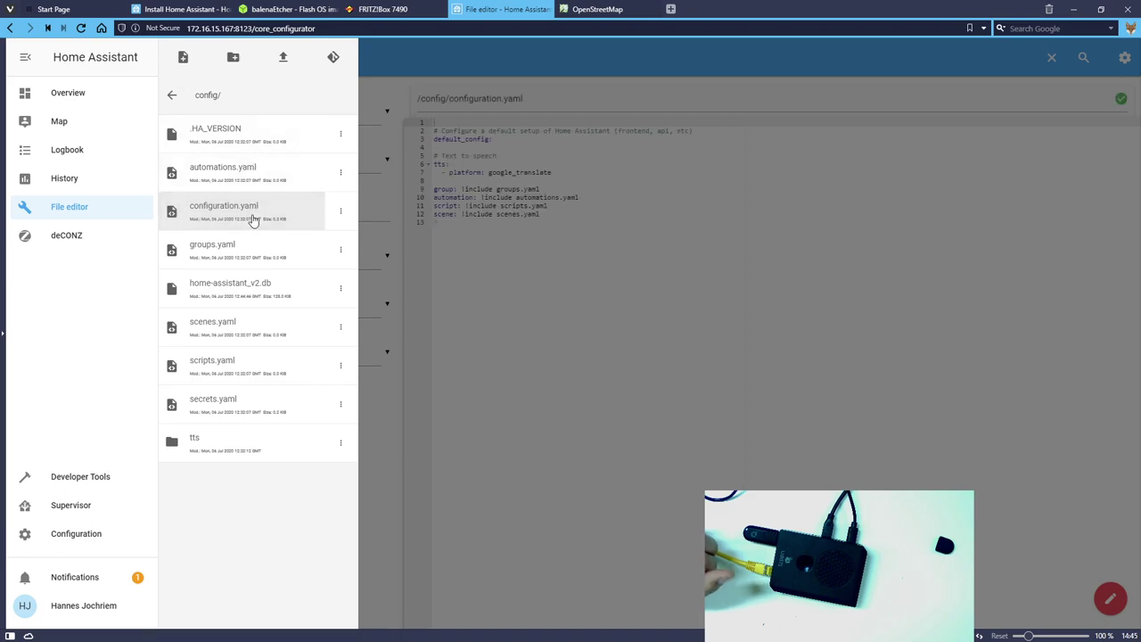
click(439, 142)
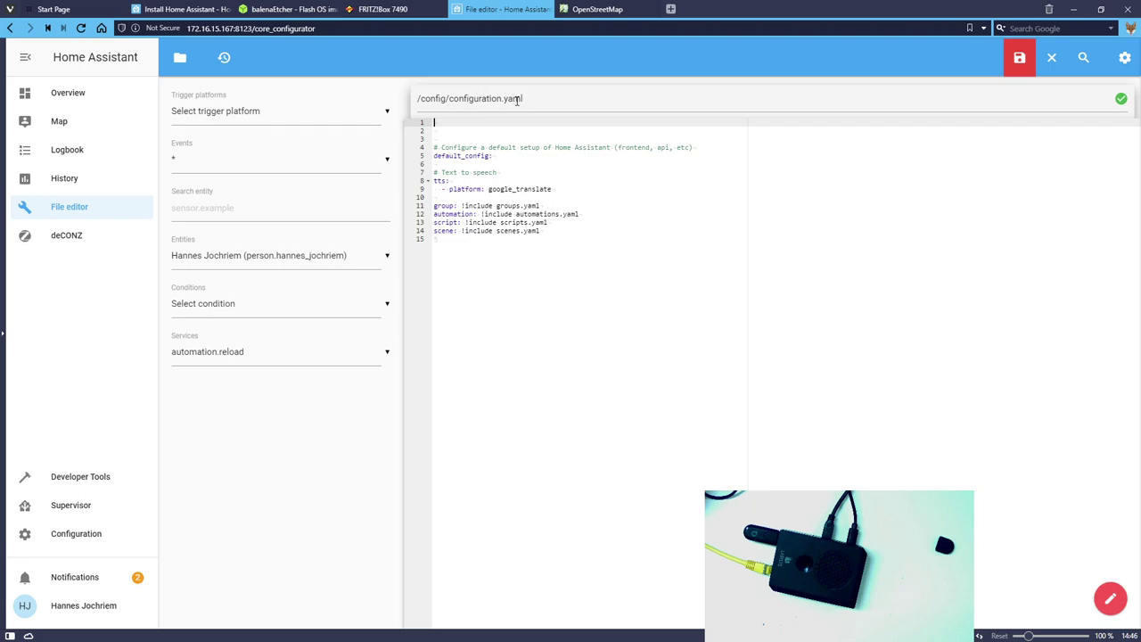
text(discovery:)
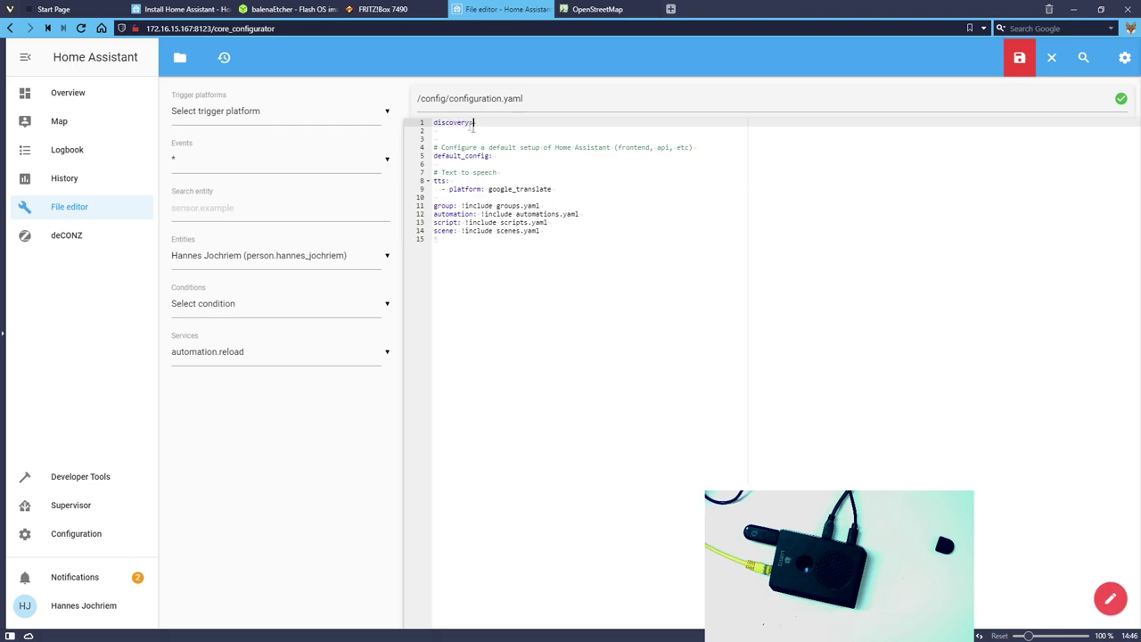
click(1019, 57)
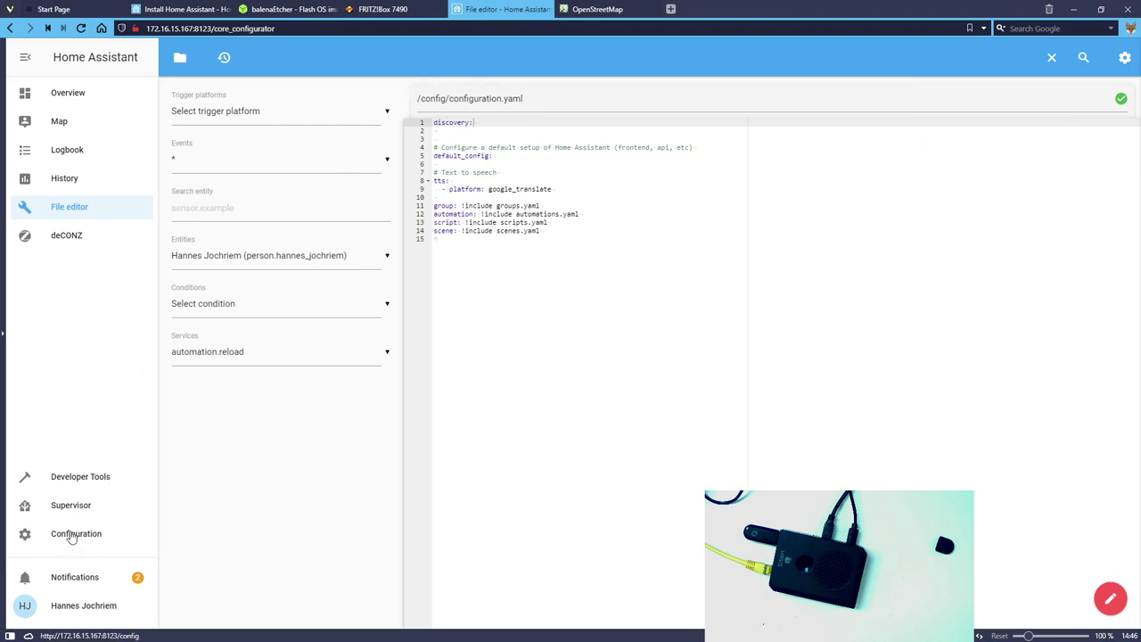
Restart the Home Assistant server from its server controls and accept the confirmation
click(74, 535)
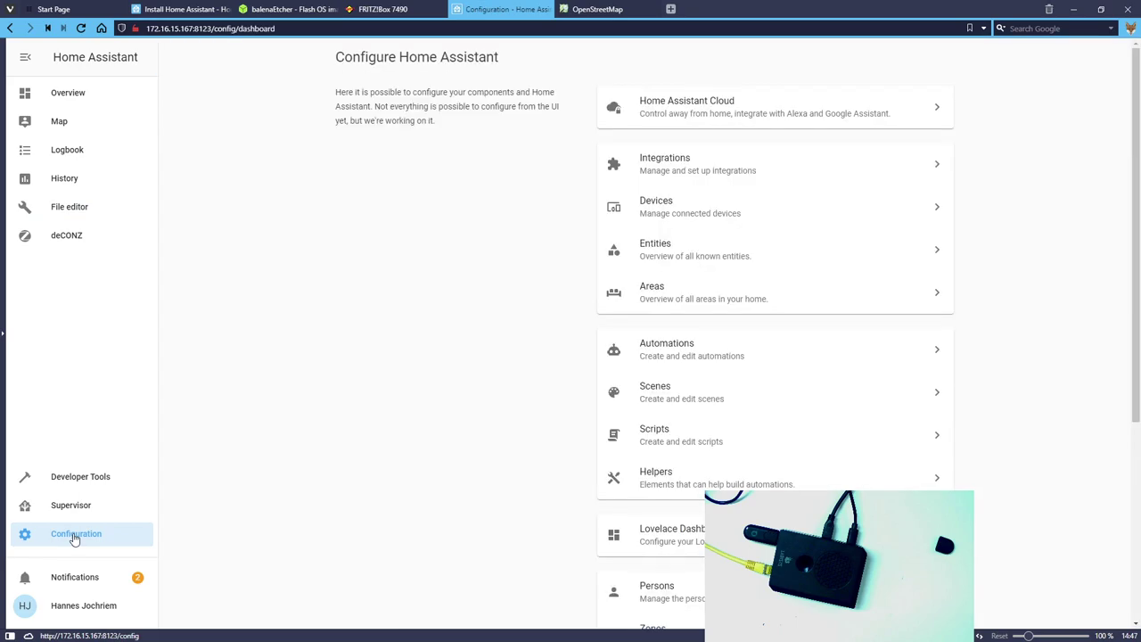
scroll(740, 479, down, 5)
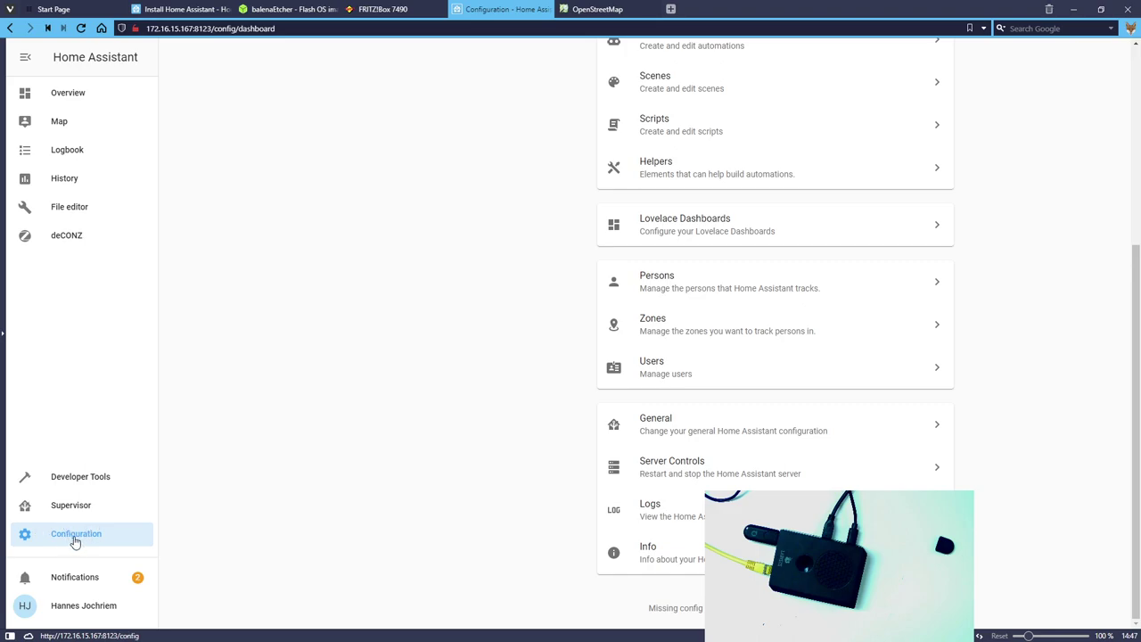
click(705, 467)
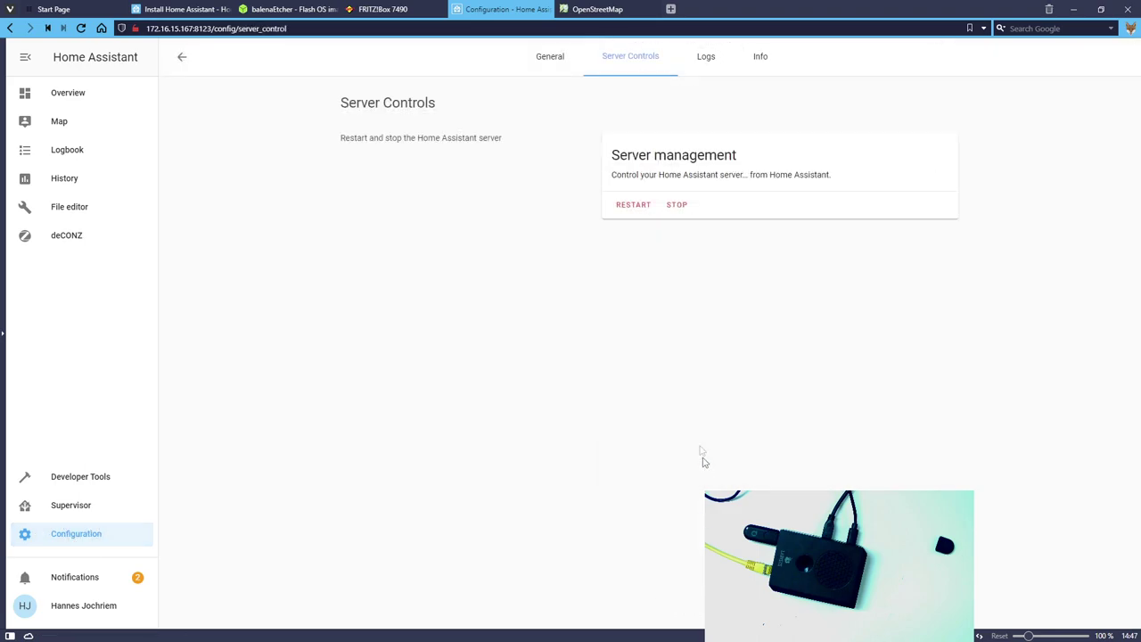
click(633, 205)
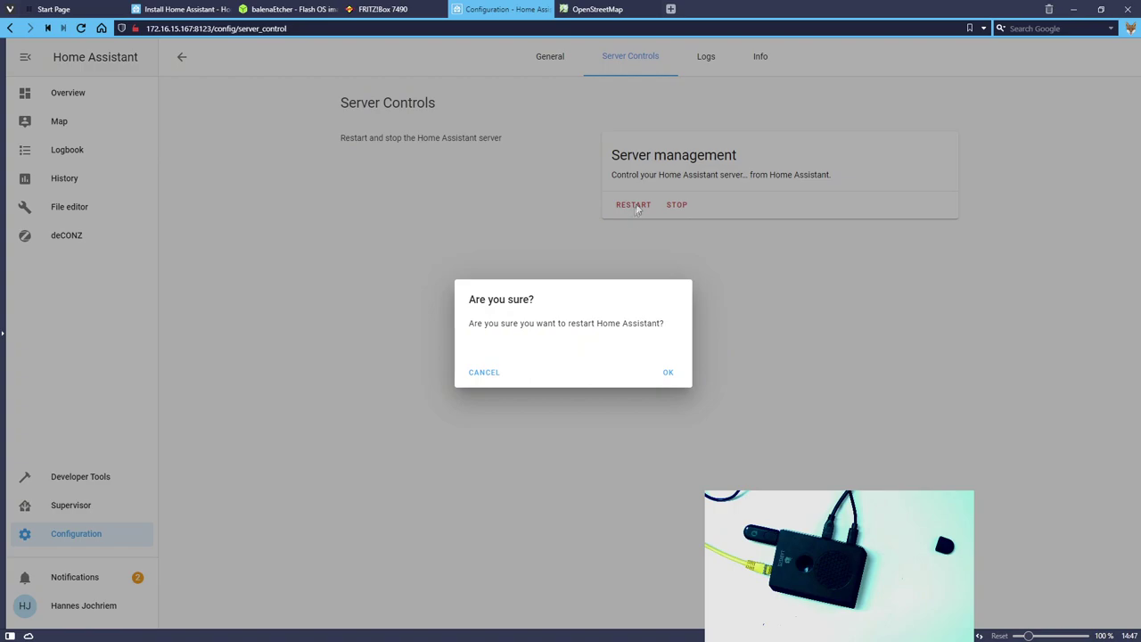
click(665, 376)
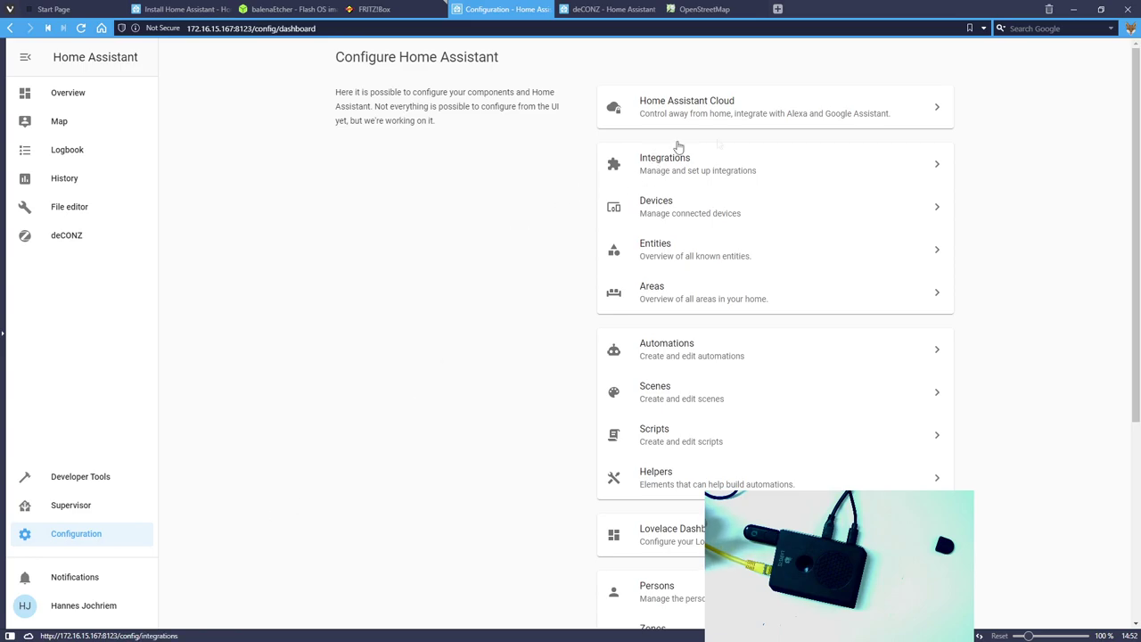
Check the discovered integrations and the configuration overview, and view the deCONZ add-on's info page
click(668, 168)
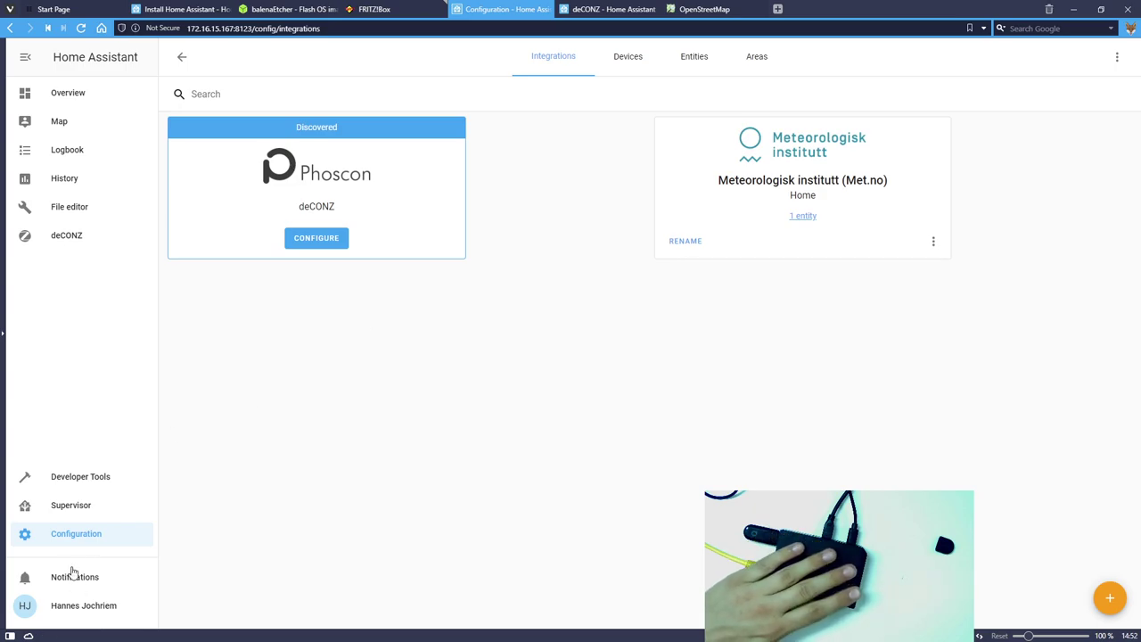
click(86, 536)
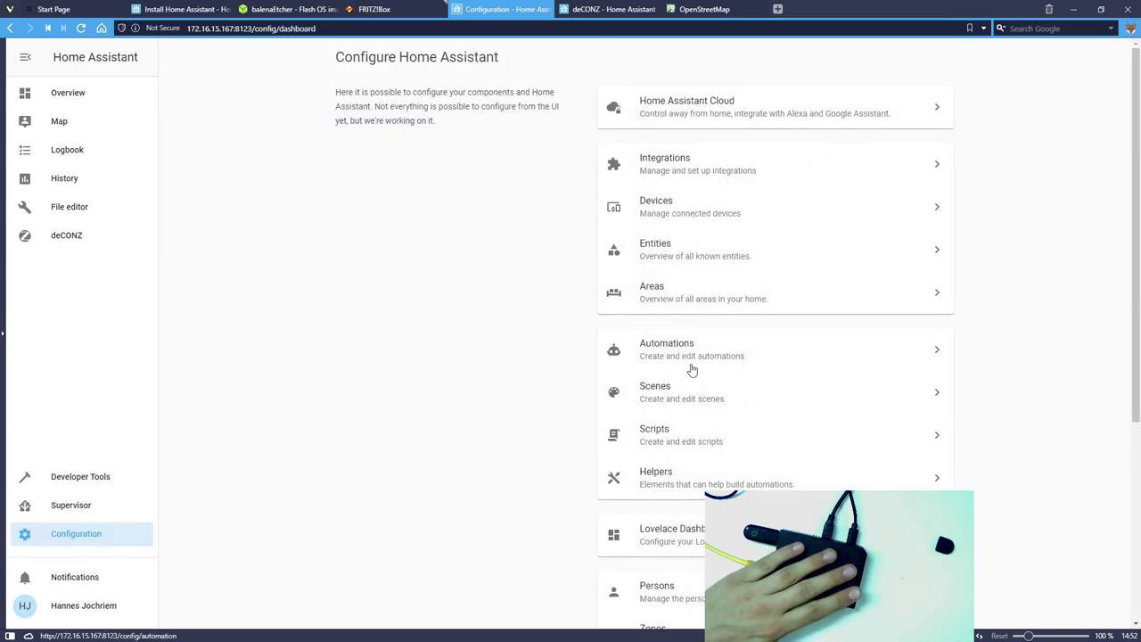
scroll(688, 369, down, 3)
click(682, 482)
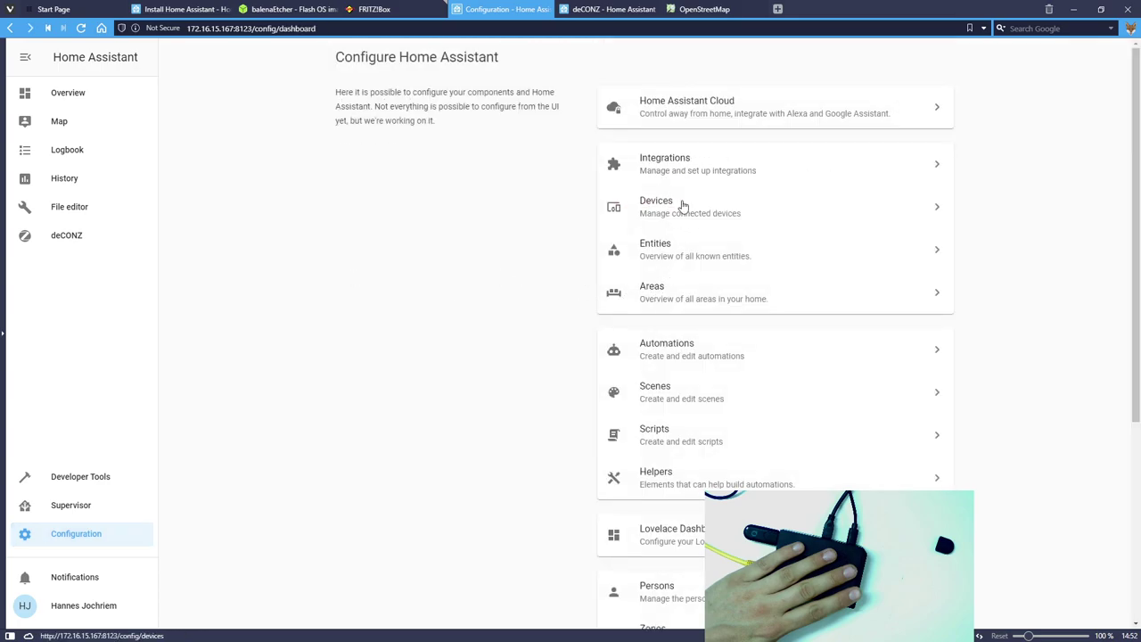
click(72, 510)
click(482, 132)
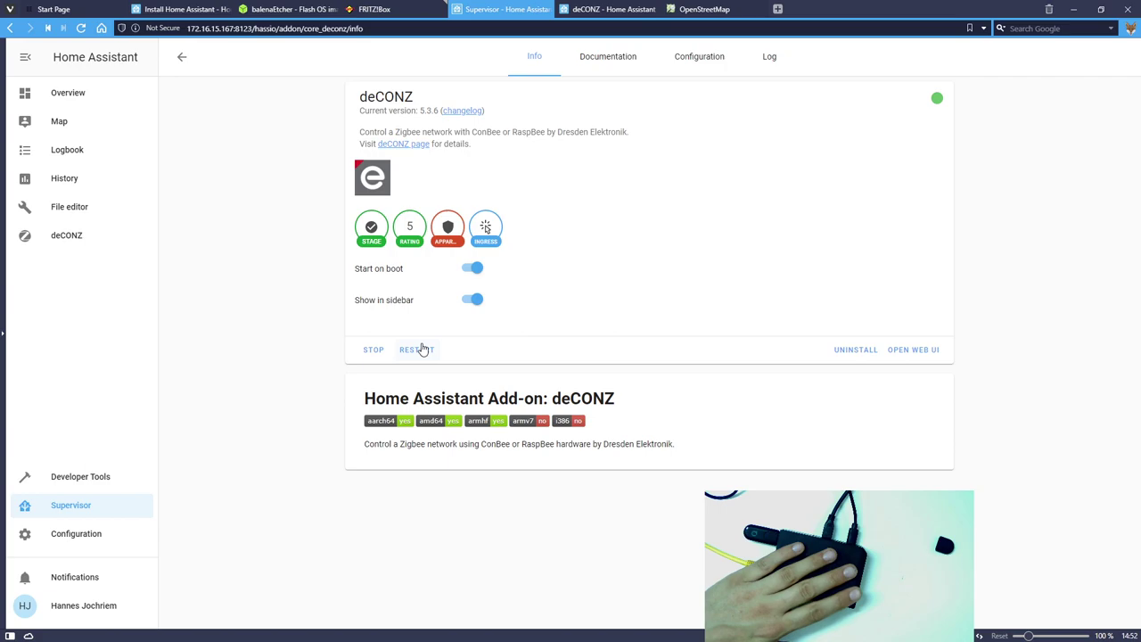
Configure the discovered deCONZ integration to connect to the add-on's gateway, finish without assigning an area and open the integration's options
click(92, 535)
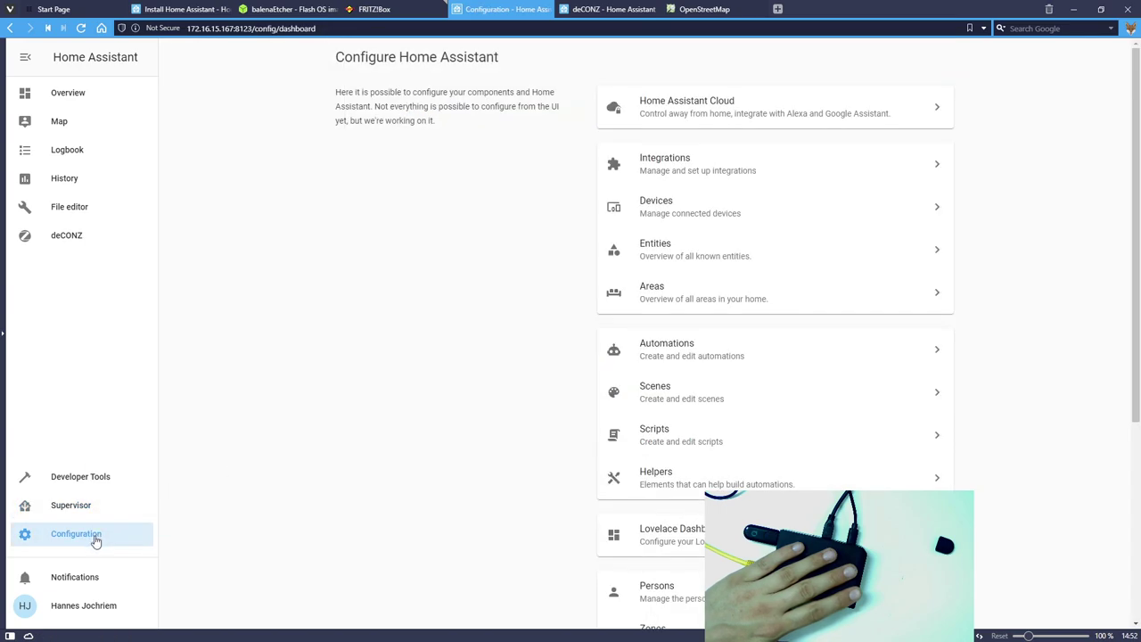
click(675, 169)
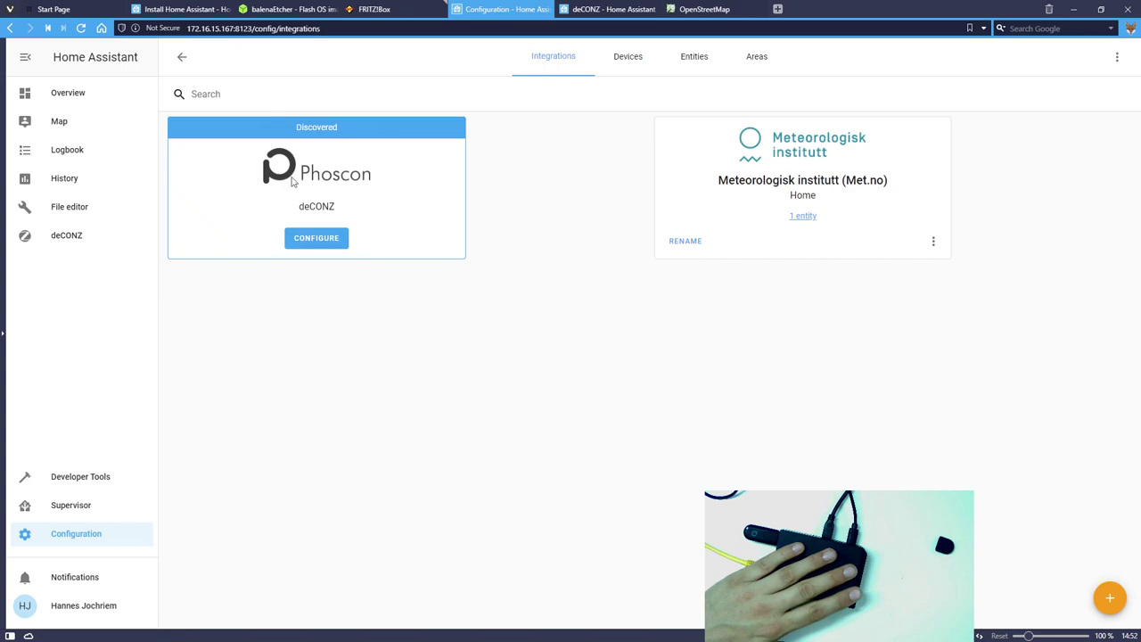
click(325, 247)
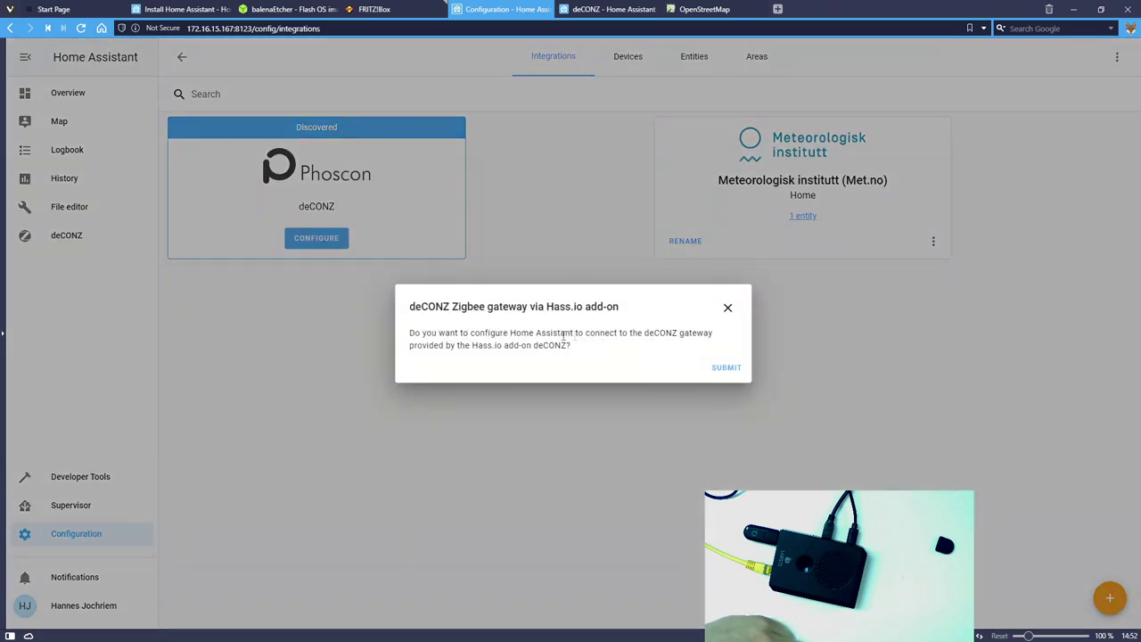
click(716, 373)
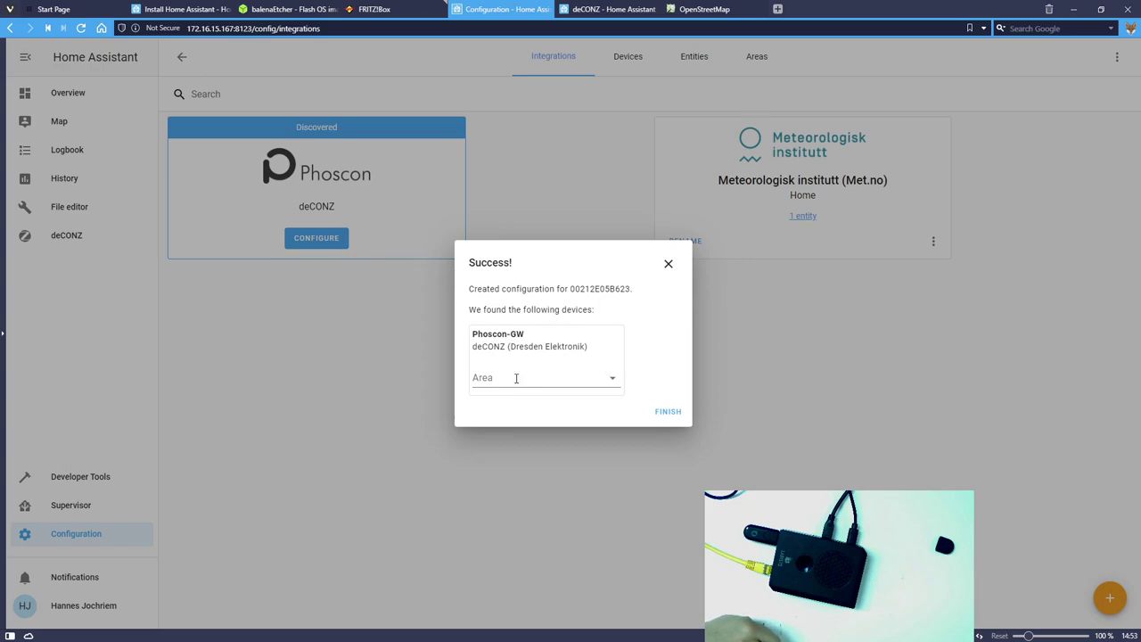
click(612, 382)
click(612, 383)
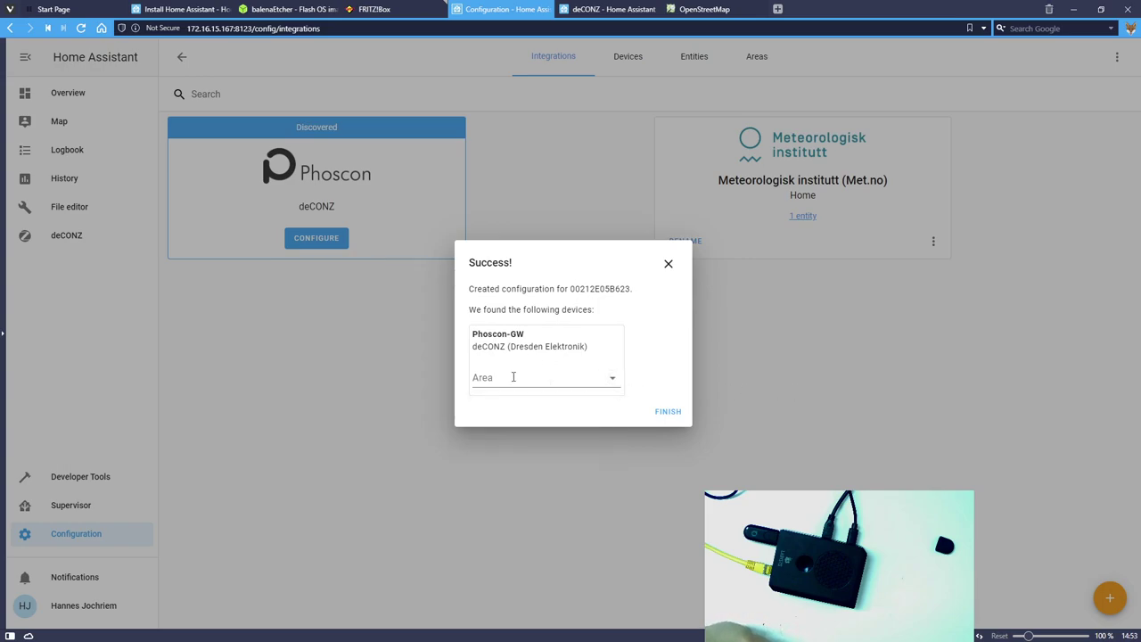
click(668, 412)
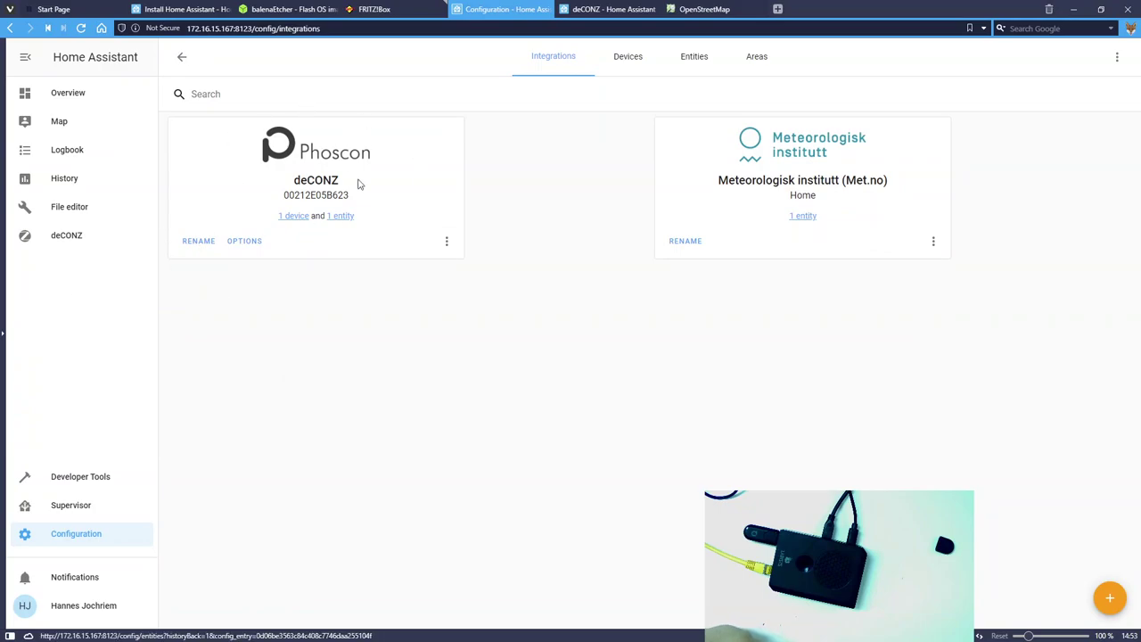
click(257, 242)
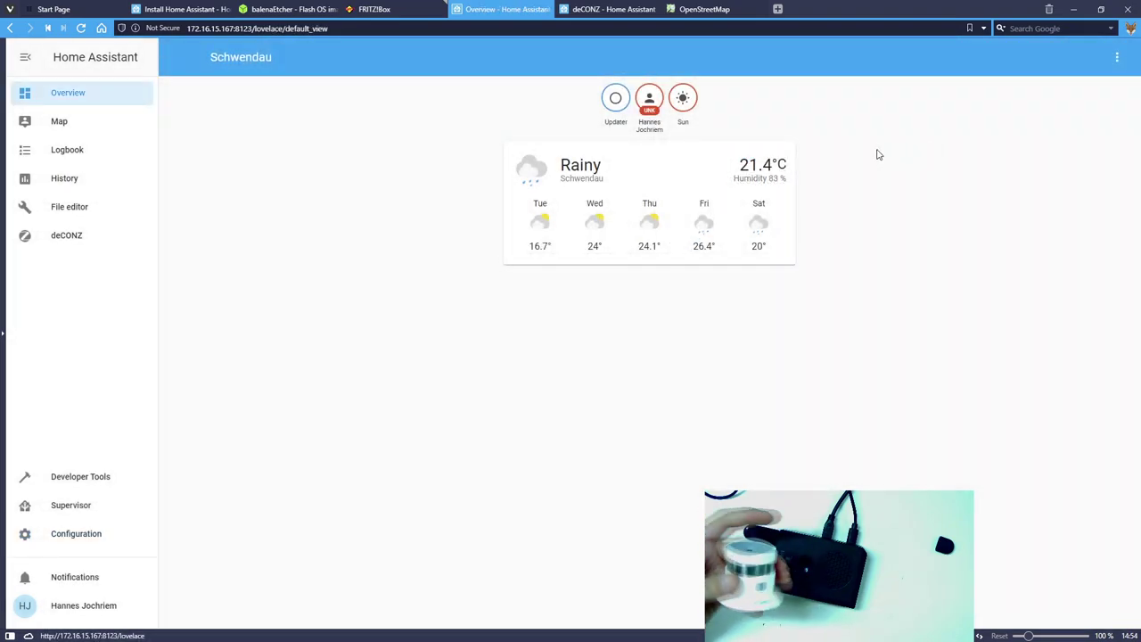
Dismiss the first-group prompt in deCONZ and add a new sensor from the vendor "Other" to the Phoscon gateway
click(69, 238)
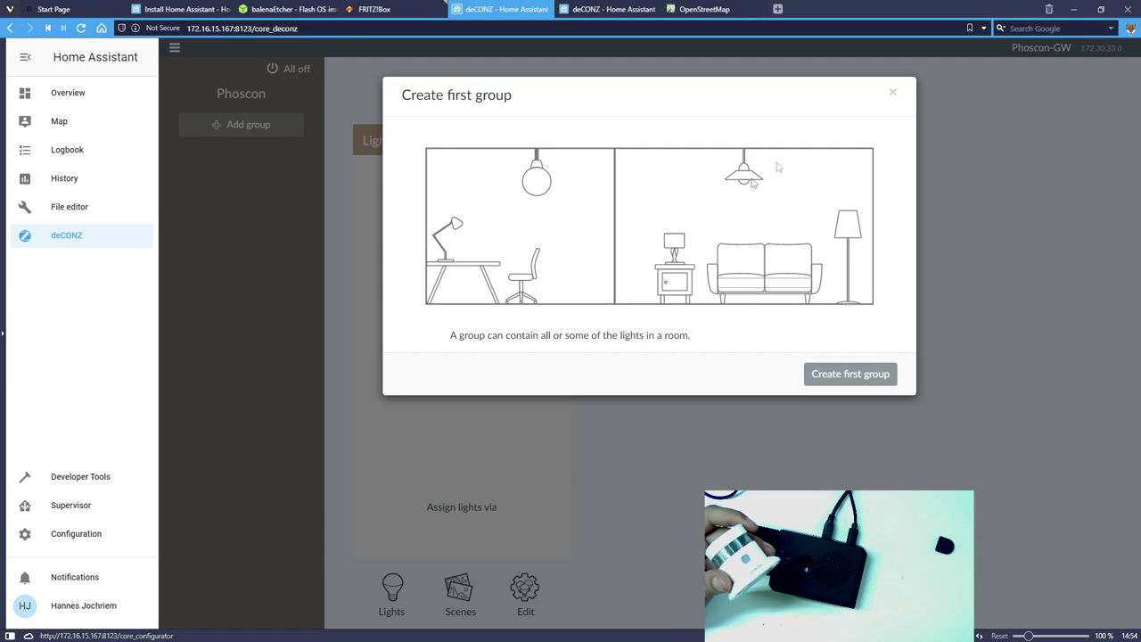
click(895, 91)
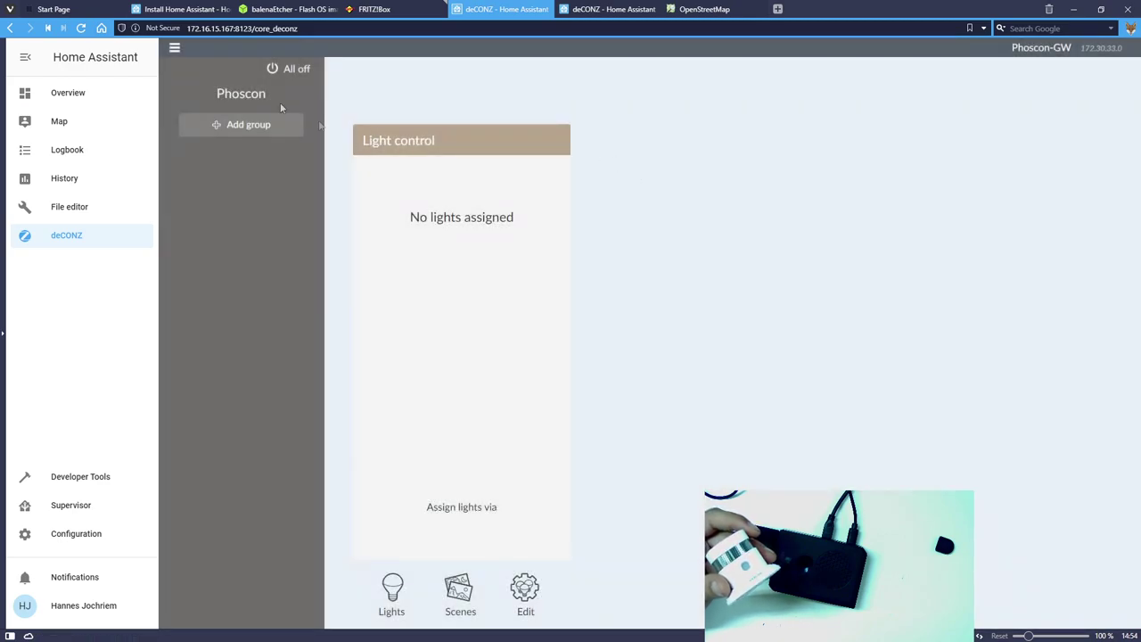
click(175, 49)
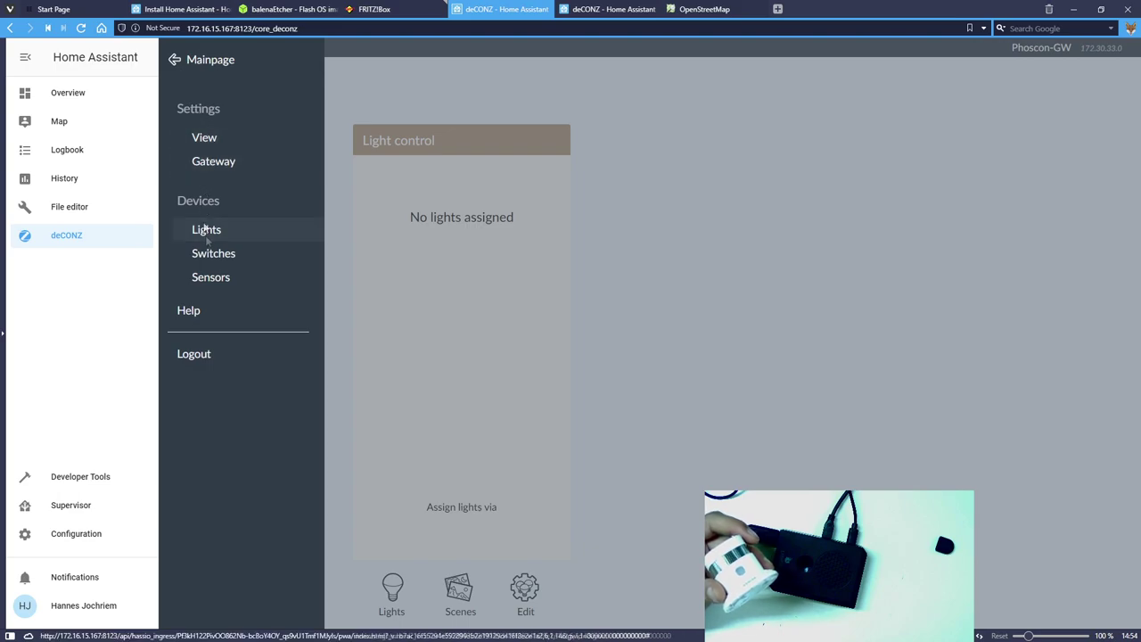
click(235, 277)
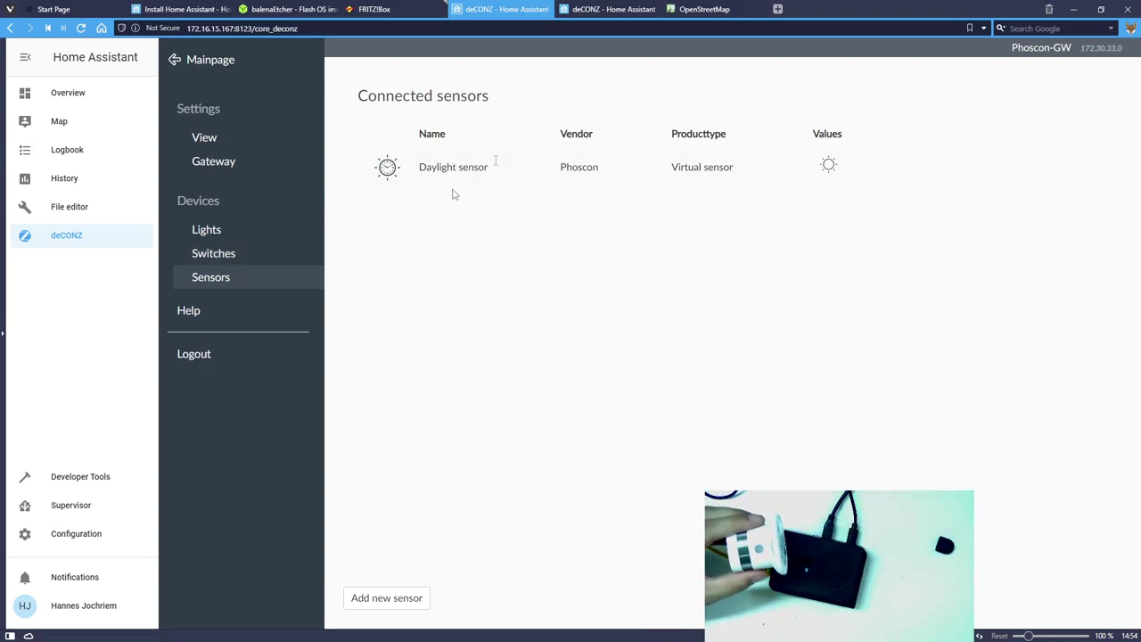
click(386, 599)
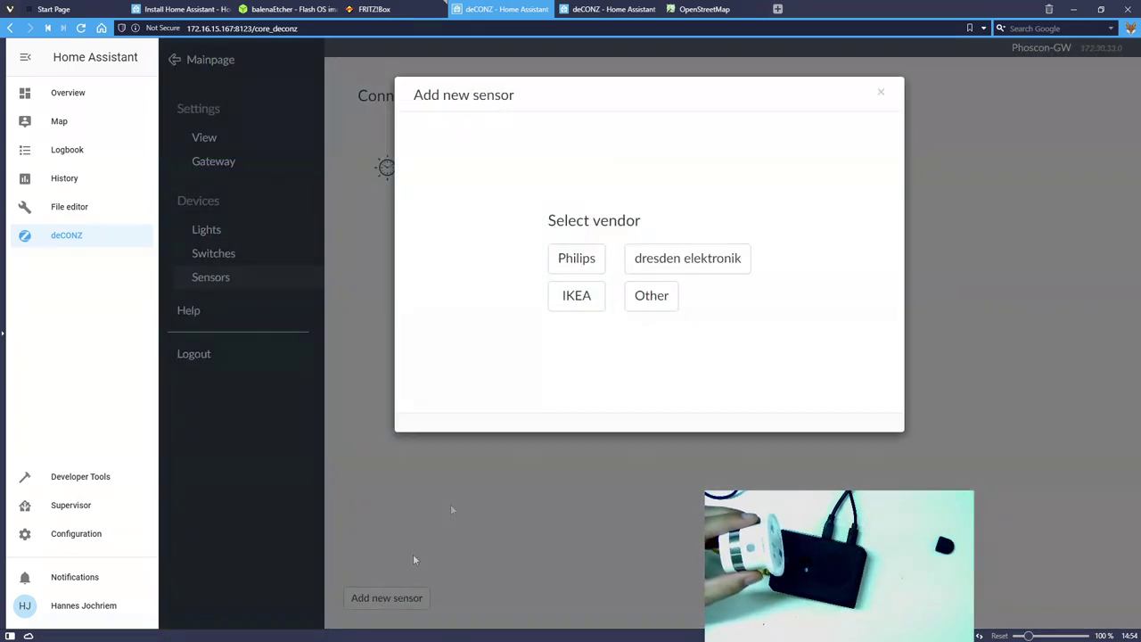
click(649, 301)
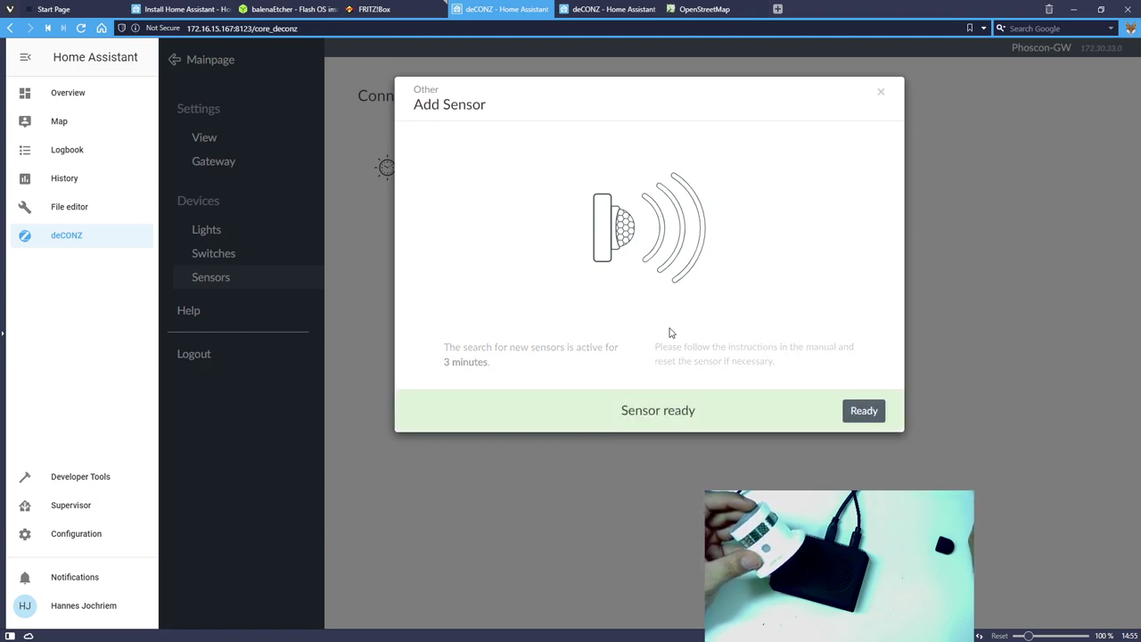
click(869, 411)
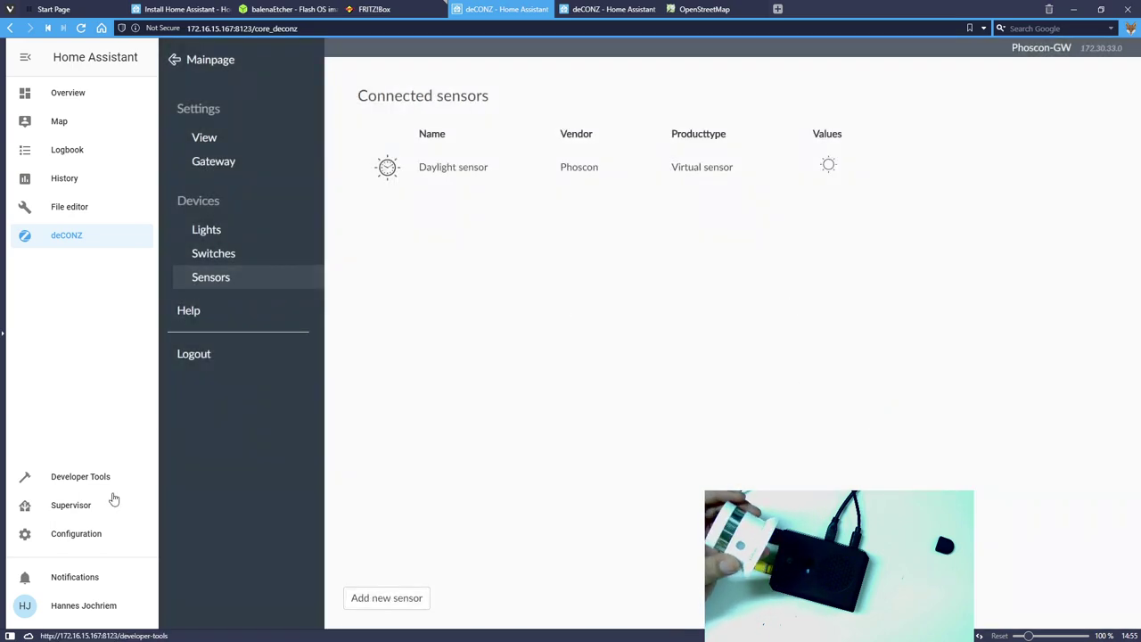
click(75, 538)
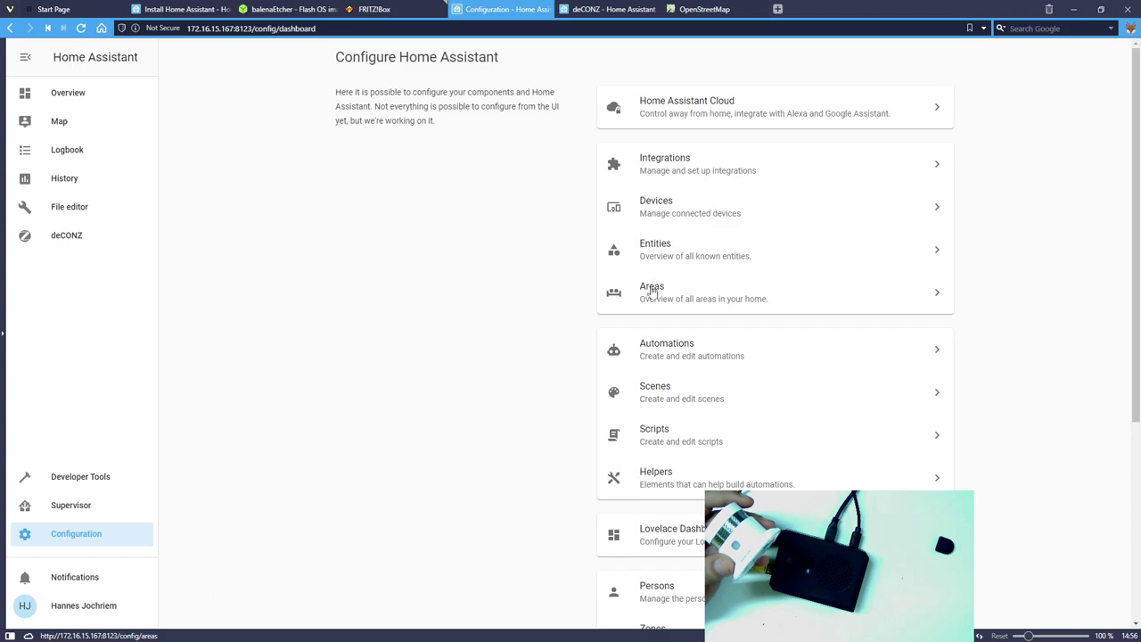
click(659, 214)
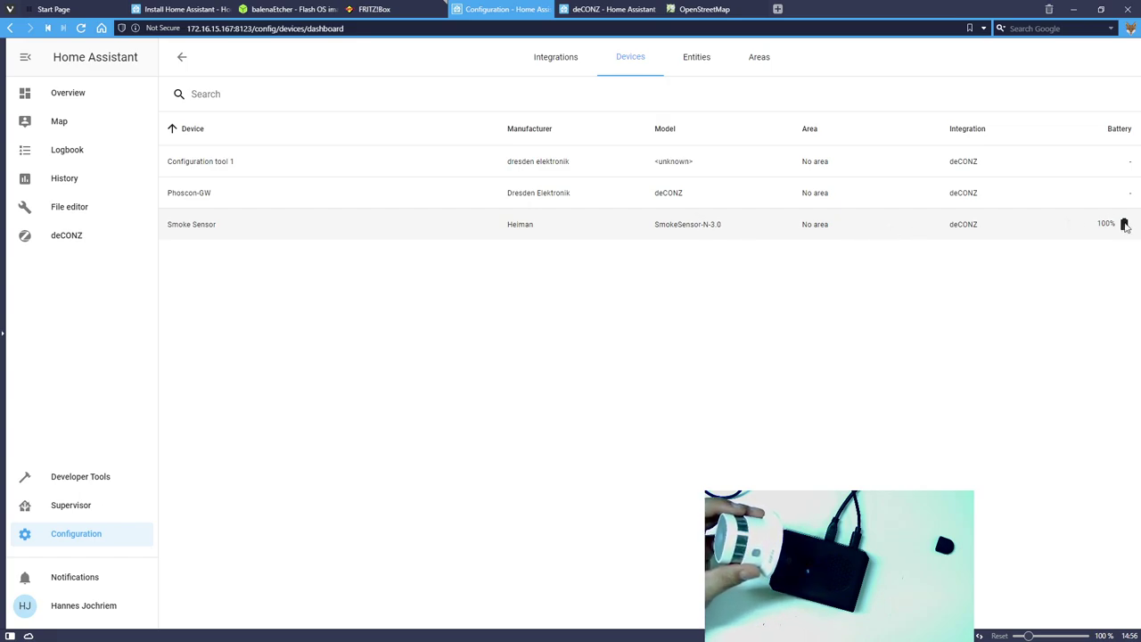
click(196, 230)
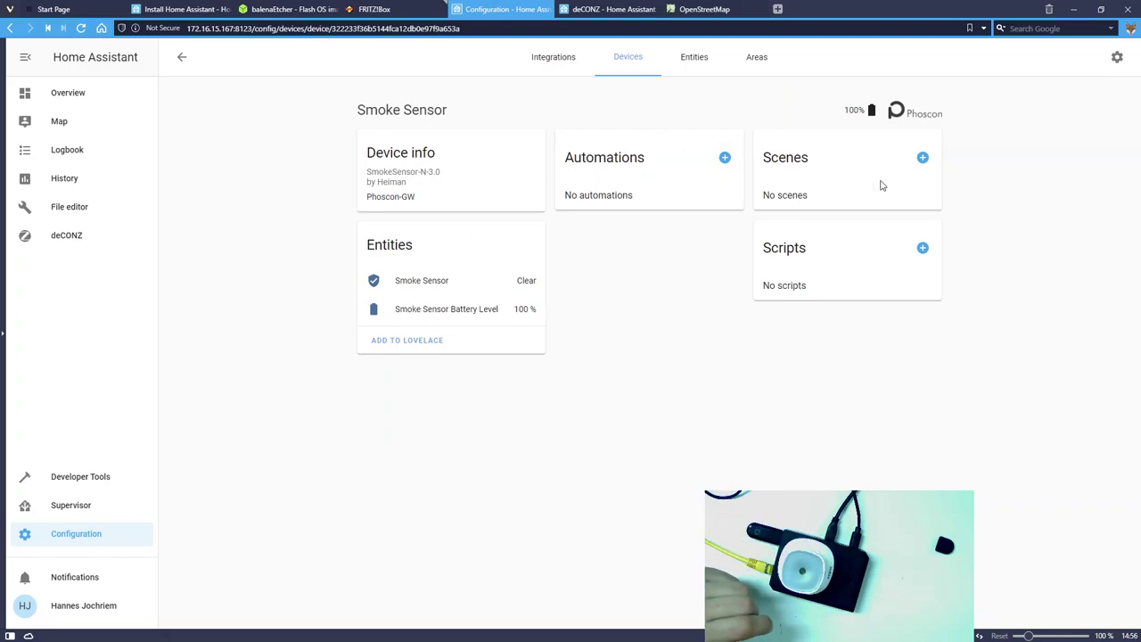
click(1117, 57)
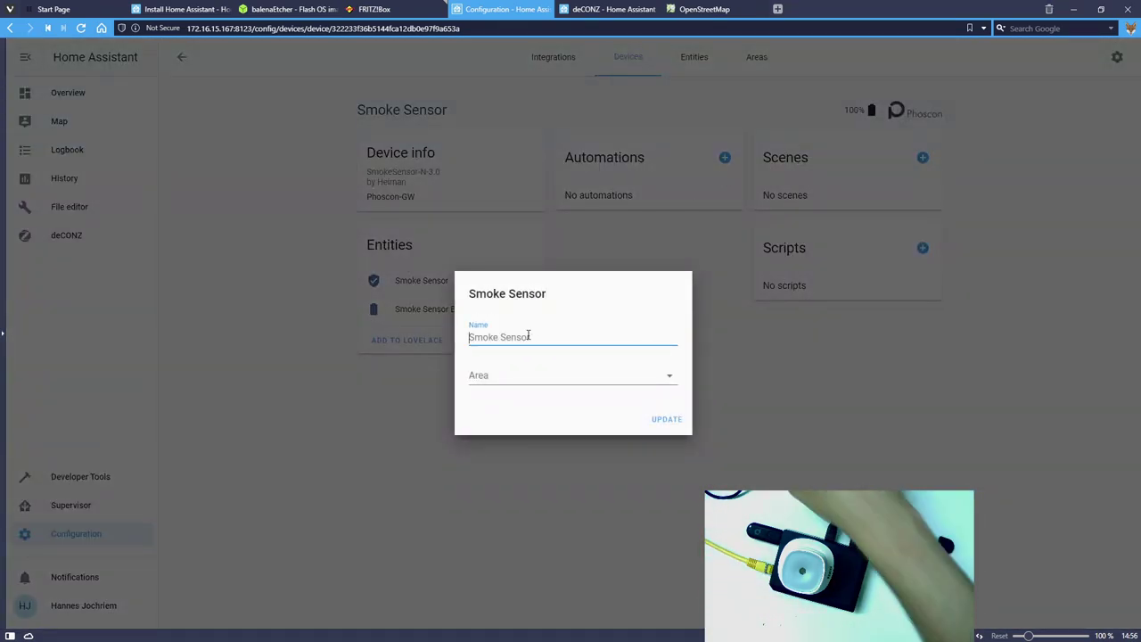
text(Rauchmel)
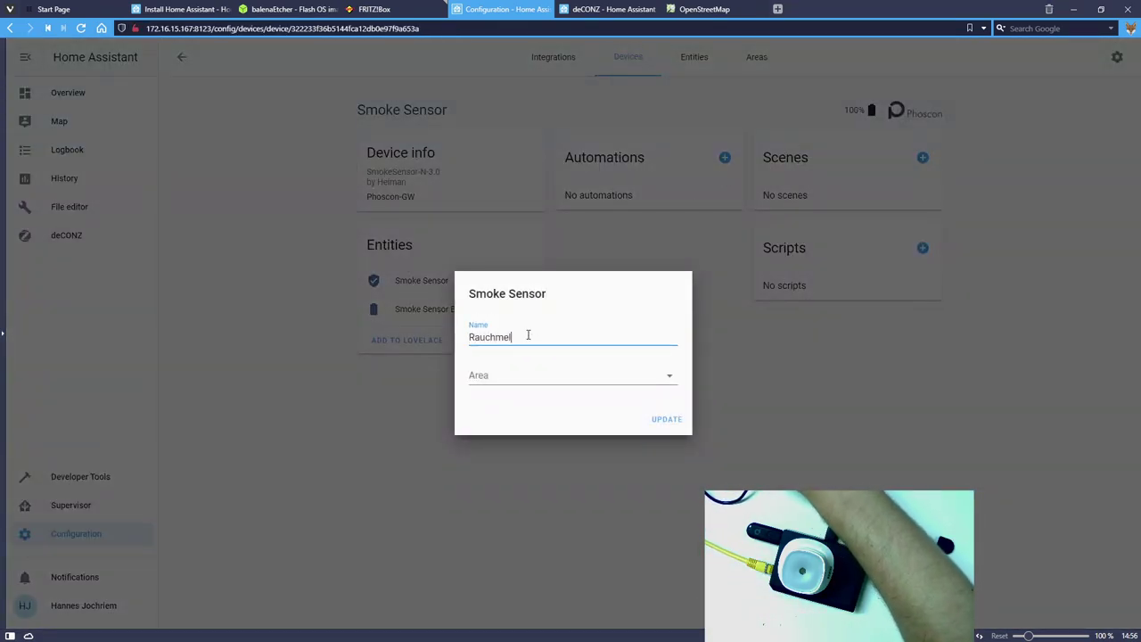
text(der Schlafzimmer)
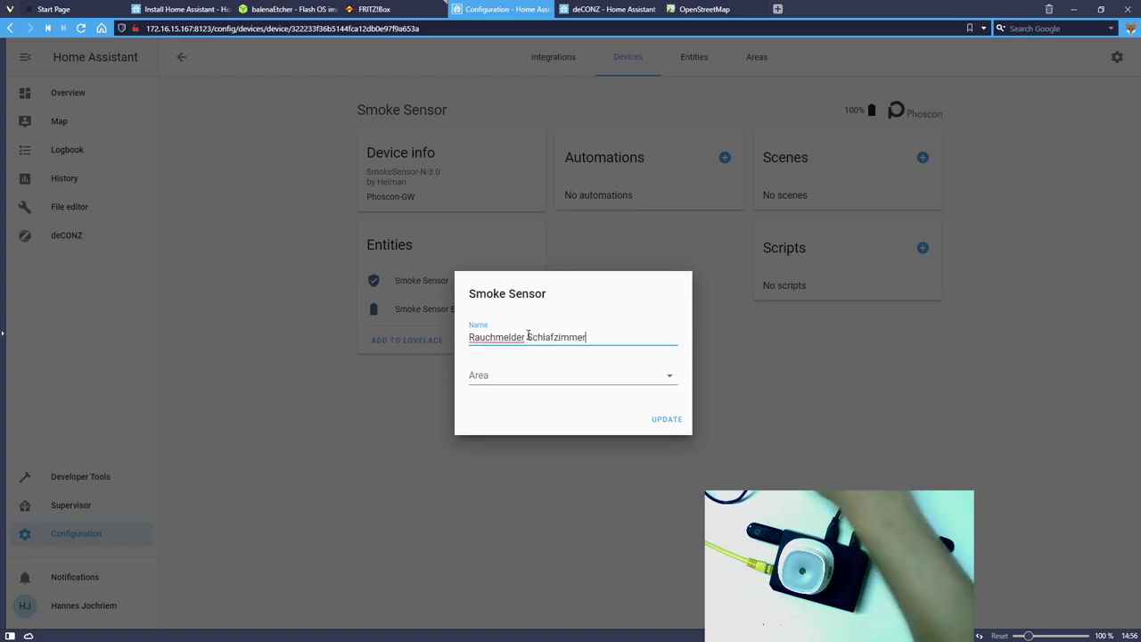
click(671, 380)
click(672, 378)
click(673, 377)
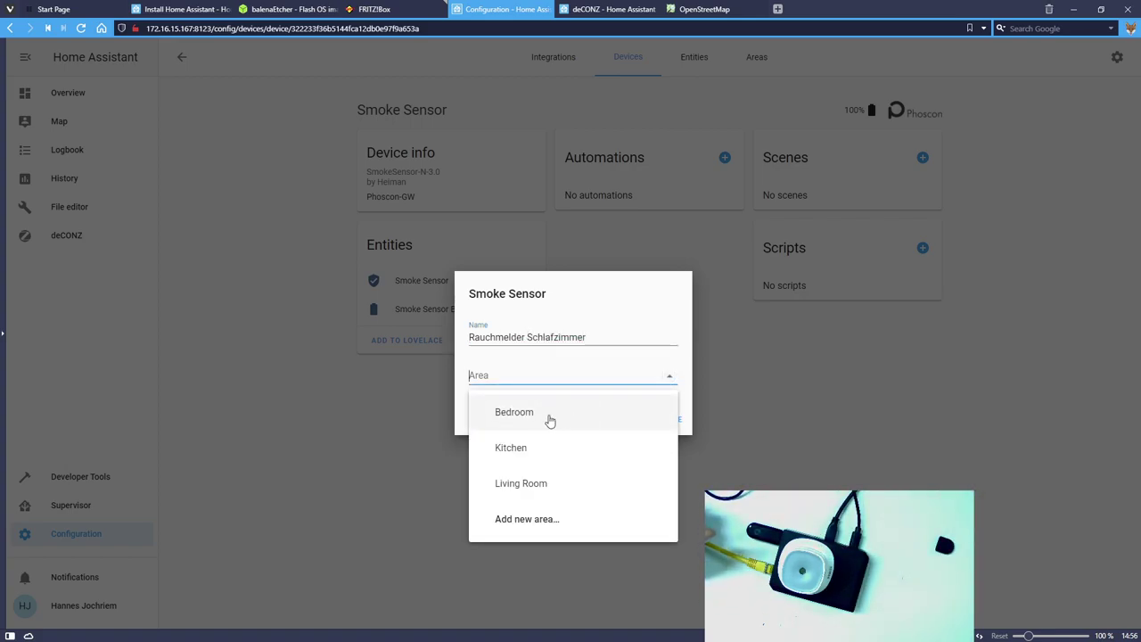
click(674, 377)
click(666, 420)
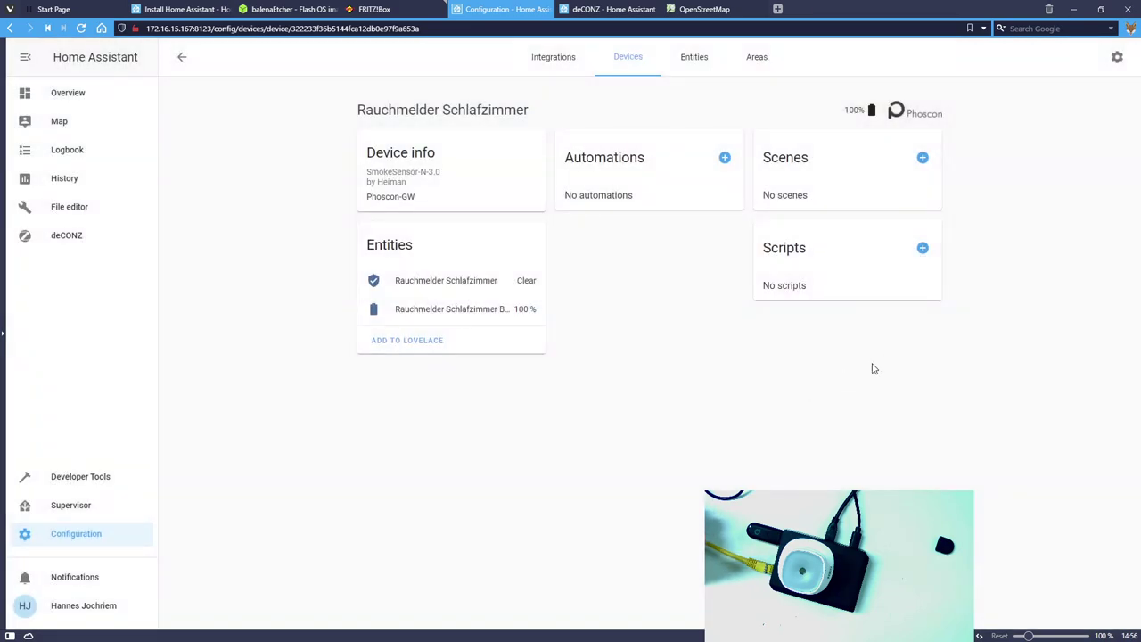